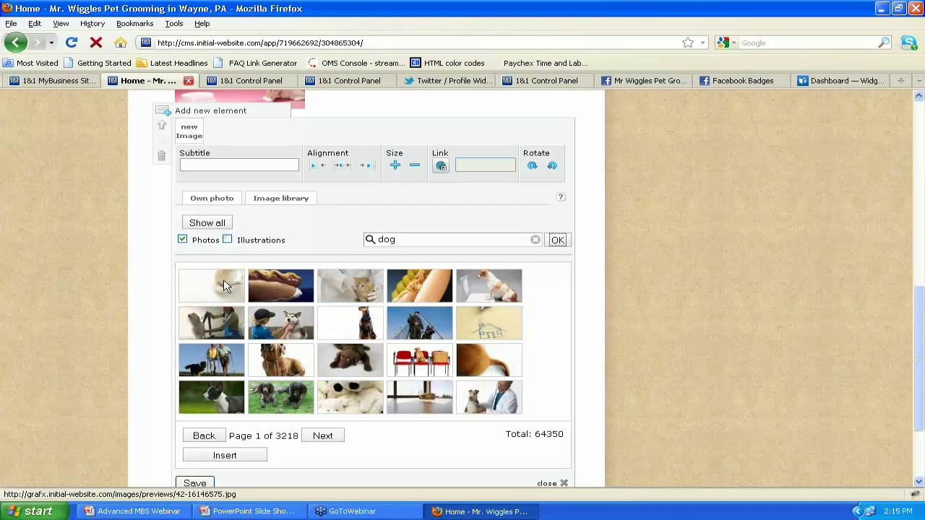
Select the photo of the dog sitting at a laptop from the 'dog' image results
{"action": "mouse_move", "coordinate": [213, 289]}
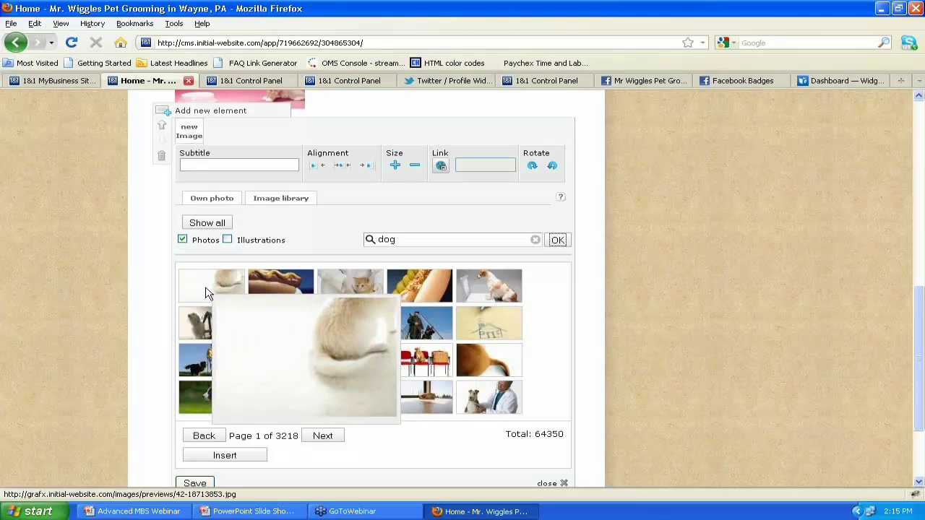
{"action": "mouse_move", "coordinate": [288, 296]}
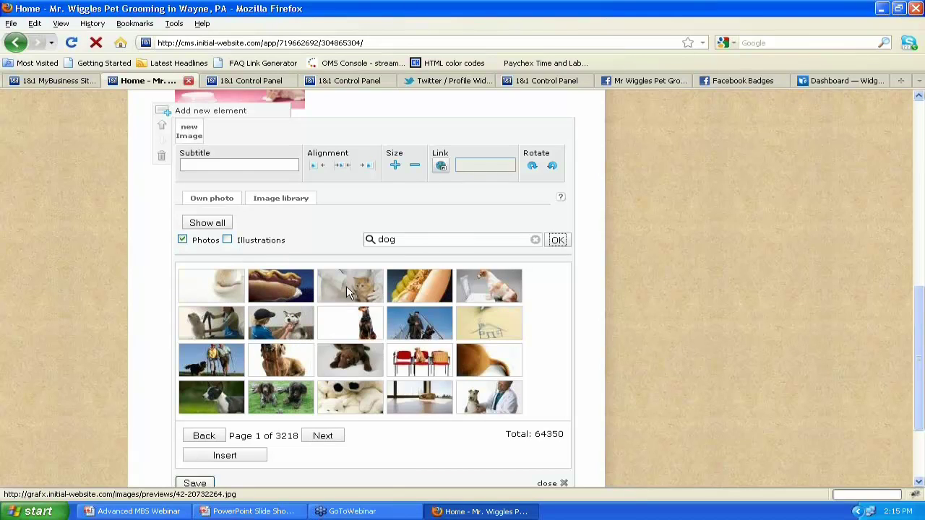
{"action": "mouse_move", "coordinate": [353, 286]}
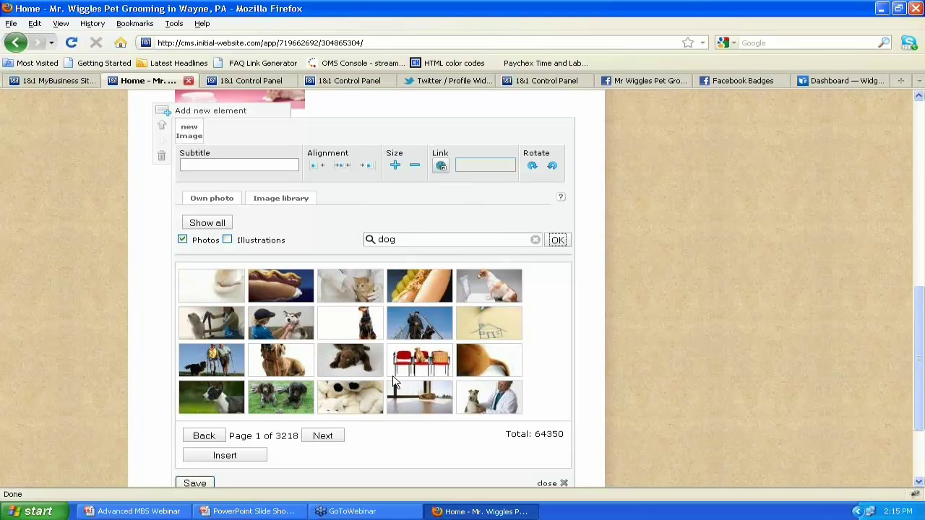
{"action": "mouse_move", "coordinate": [480, 288]}
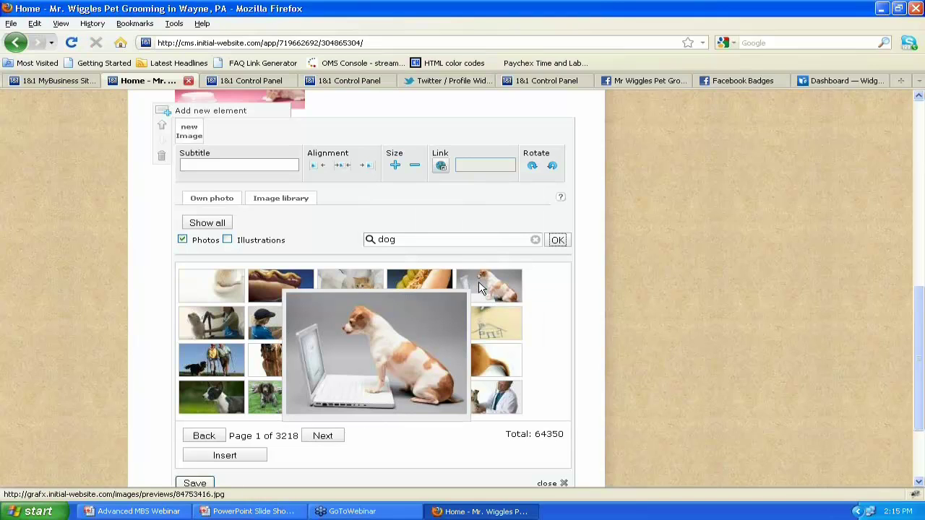
{"action": "left_click", "coordinate": [480, 288]}
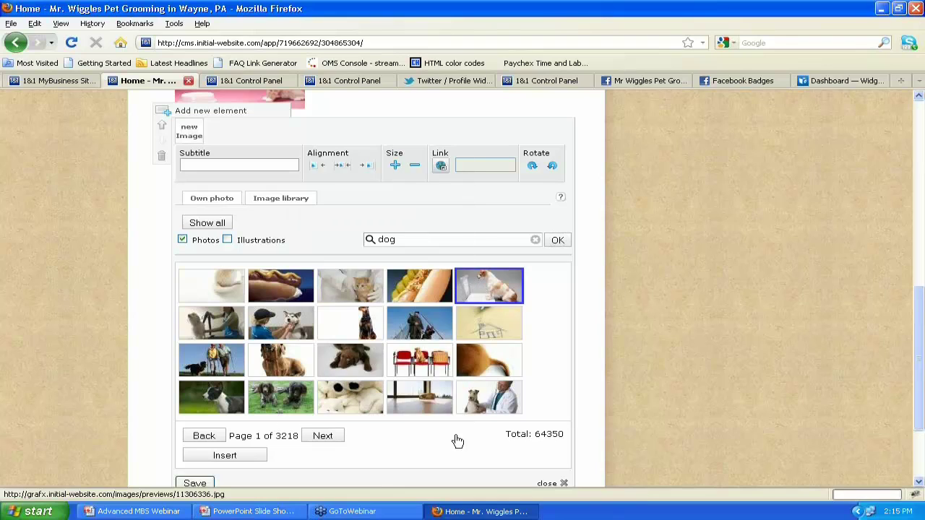
Insert the dog-with-laptop photo, caption it 'Dog with Laptop' and centre-align it
{"action": "left_click", "coordinate": [248, 458]}
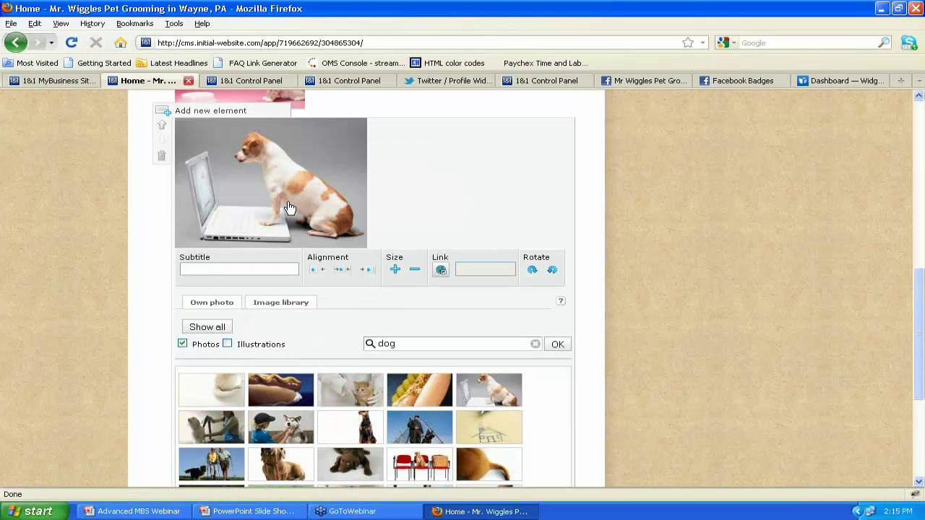
{"action": "left_click", "coordinate": [270, 270]}
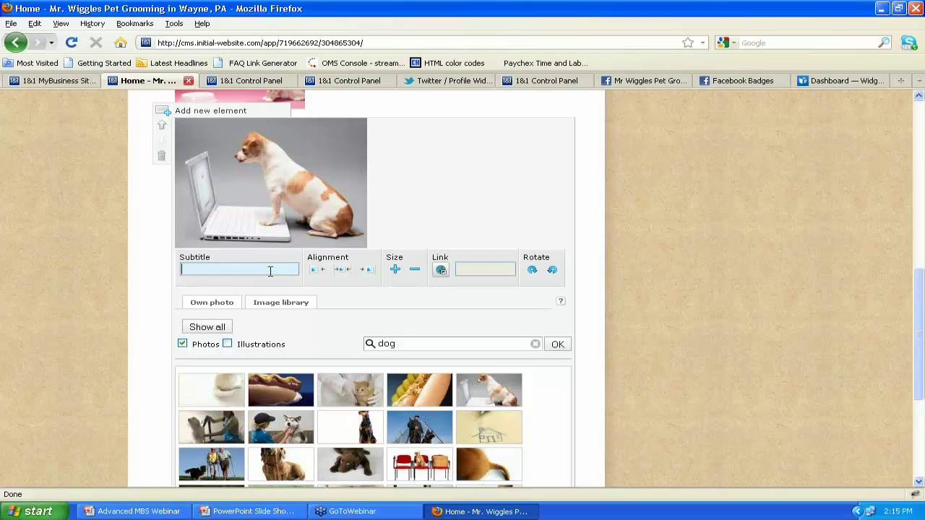
{"action": "type", "text": "Dog with Laptop"}
{"action": "left_click", "coordinate": [348, 273]}
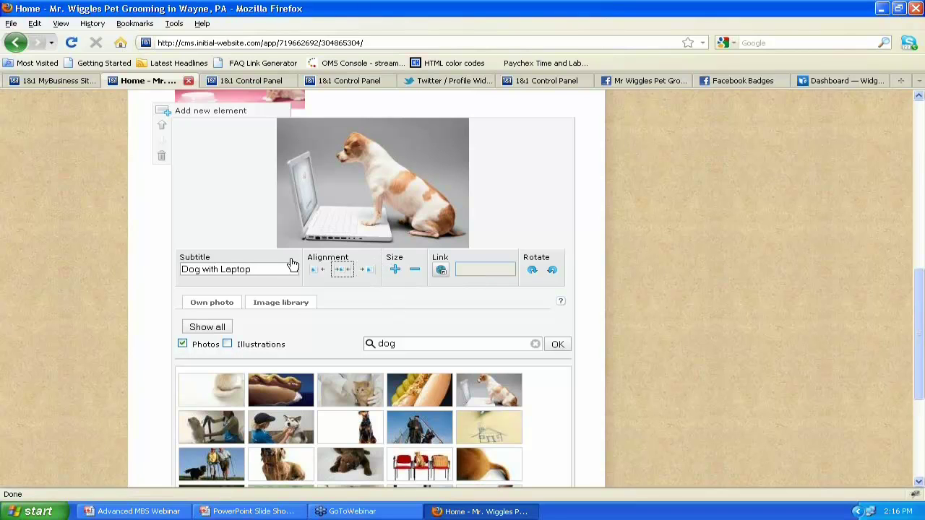
{"action": "scroll", "coordinate": [370, 260], "scroll_direction": "down", "scroll_amount": 5}
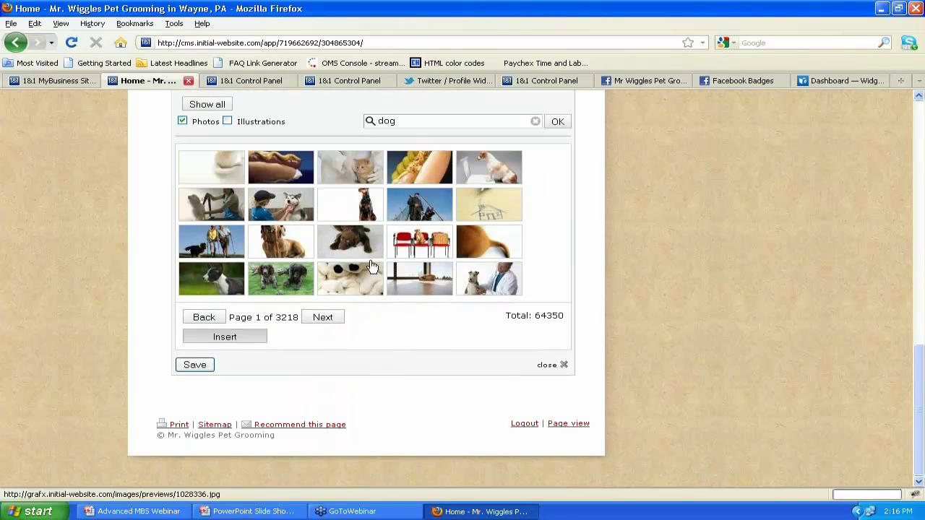
Save the image element so the 'Dog with Laptop' photo sits centred below 'Everything for Your Pet'
{"action": "left_click", "coordinate": [197, 365]}
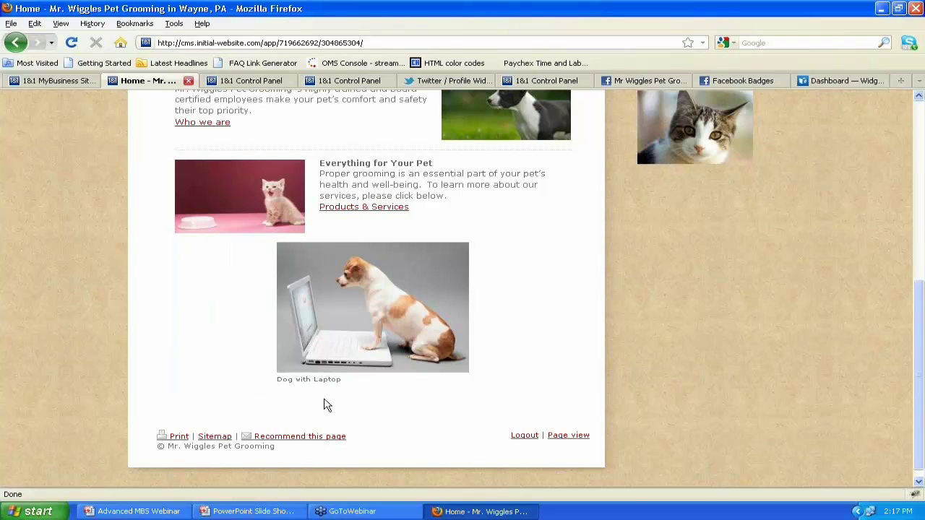
{"action": "mouse_move", "coordinate": [331, 334]}
{"action": "mouse_move", "coordinate": [373, 388]}
{"action": "mouse_move", "coordinate": [468, 320]}
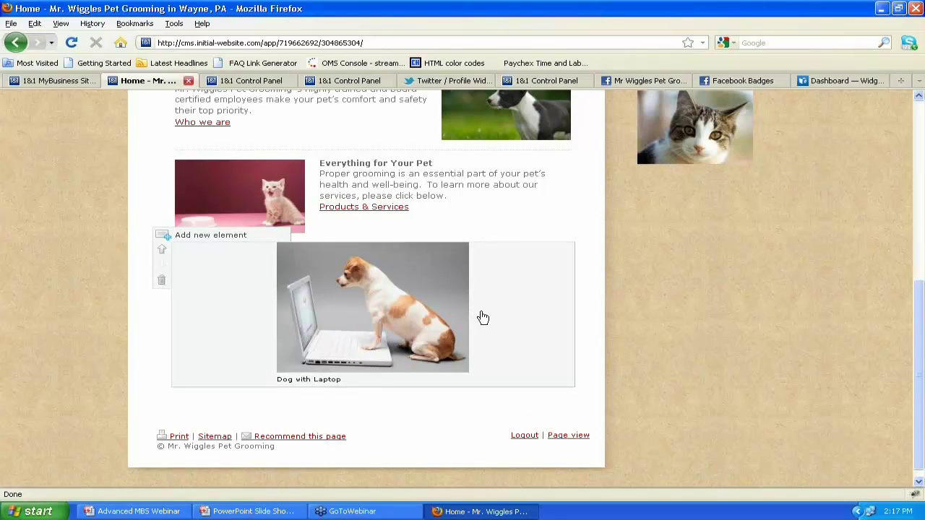
{"action": "scroll", "coordinate": [634, 297], "scroll_direction": "up", "scroll_amount": 2}
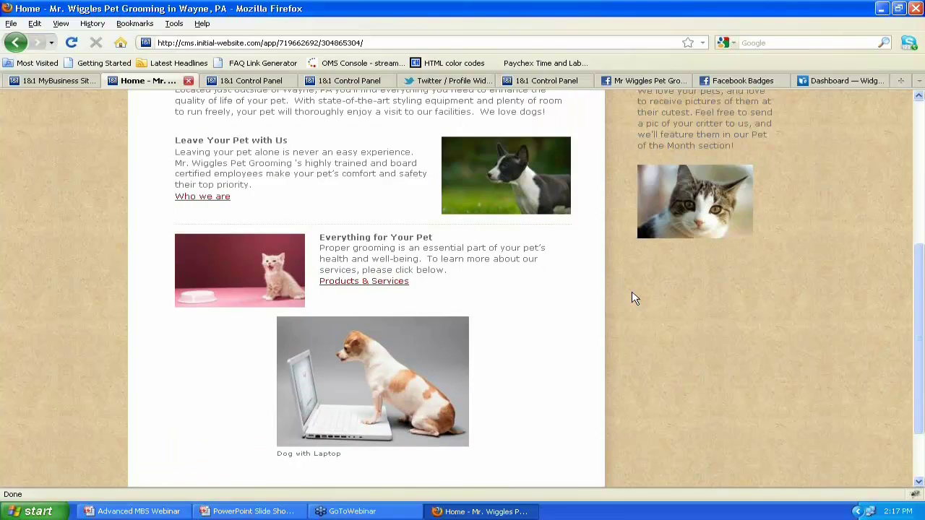
{"action": "scroll", "coordinate": [634, 297], "scroll_direction": "up", "scroll_amount": 4}
{"action": "mouse_move", "coordinate": [471, 261]}
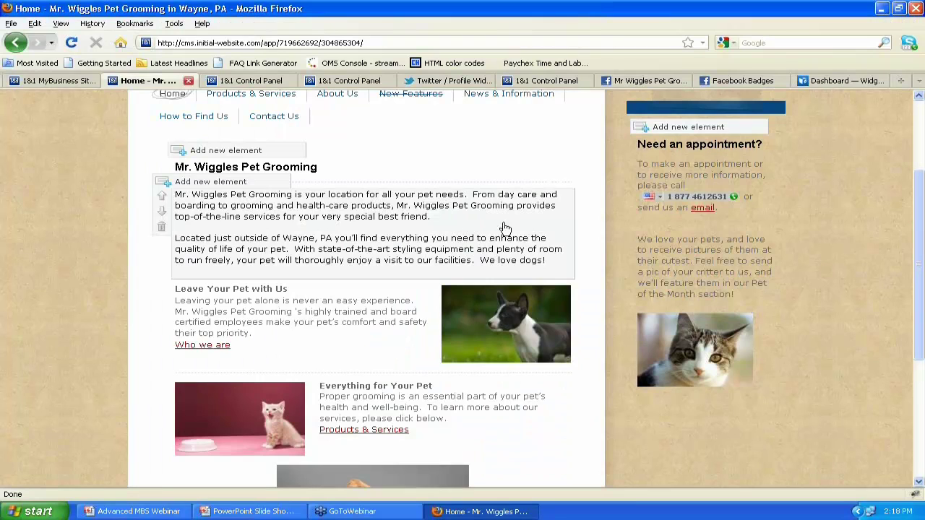
{"action": "scroll", "coordinate": [505, 232], "scroll_direction": "up", "scroll_amount": 2}
{"action": "scroll", "coordinate": [510, 234], "scroll_direction": "up", "scroll_amount": 2}
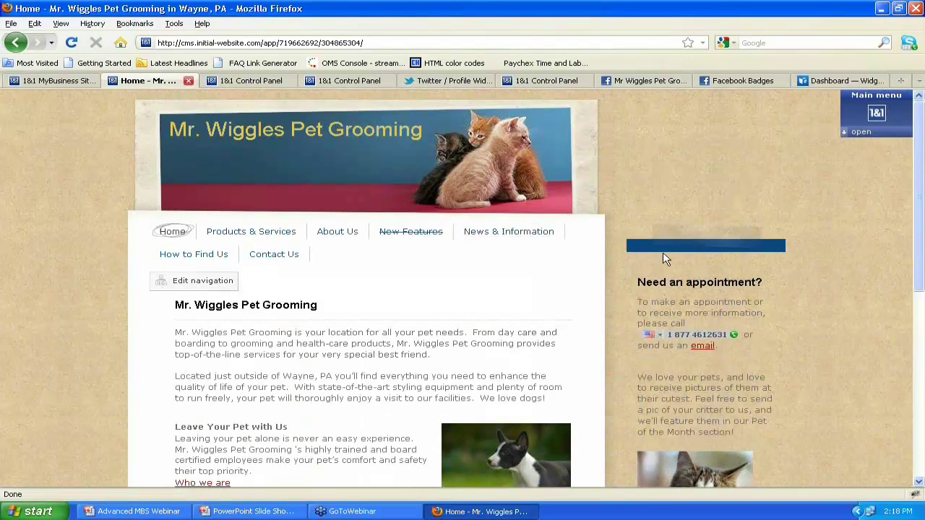
{"action": "scroll", "coordinate": [664, 259], "scroll_direction": "down", "scroll_amount": 6}
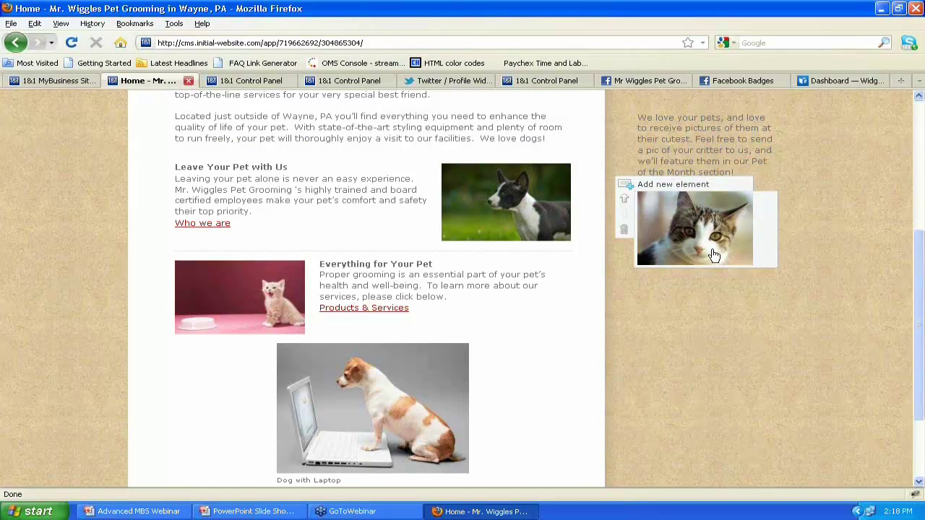
{"action": "left_click", "coordinate": [672, 190]}
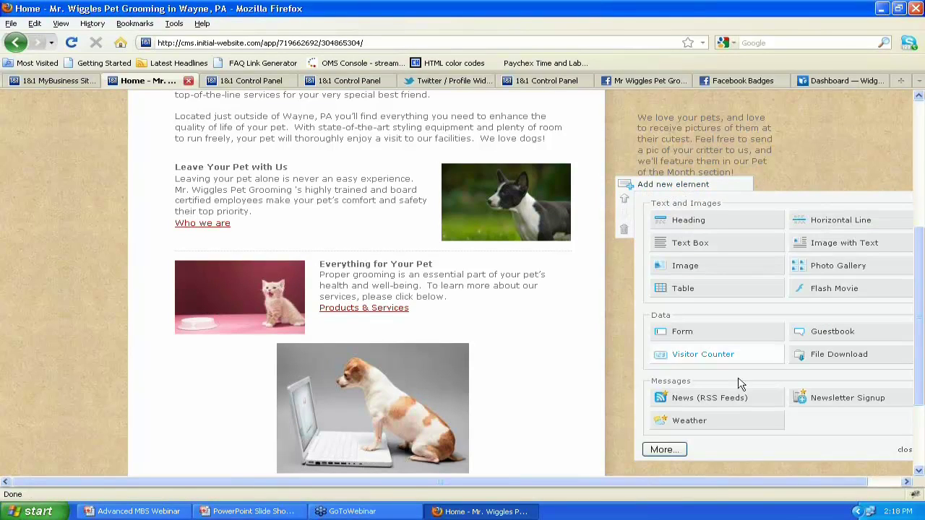
{"action": "left_click", "coordinate": [662, 449]}
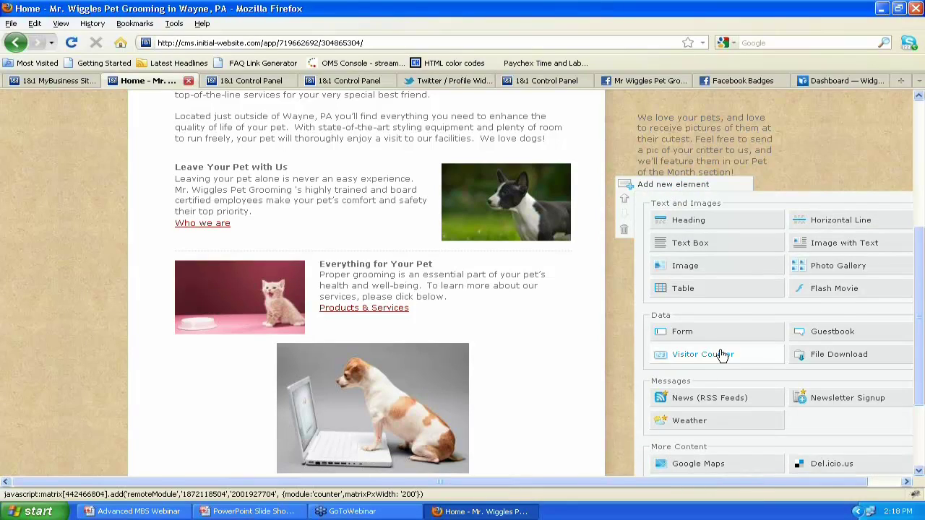
{"action": "scroll", "coordinate": [721, 352], "scroll_direction": "down", "scroll_amount": 5}
{"action": "scroll", "coordinate": [751, 358], "scroll_direction": "up", "scroll_amount": 4}
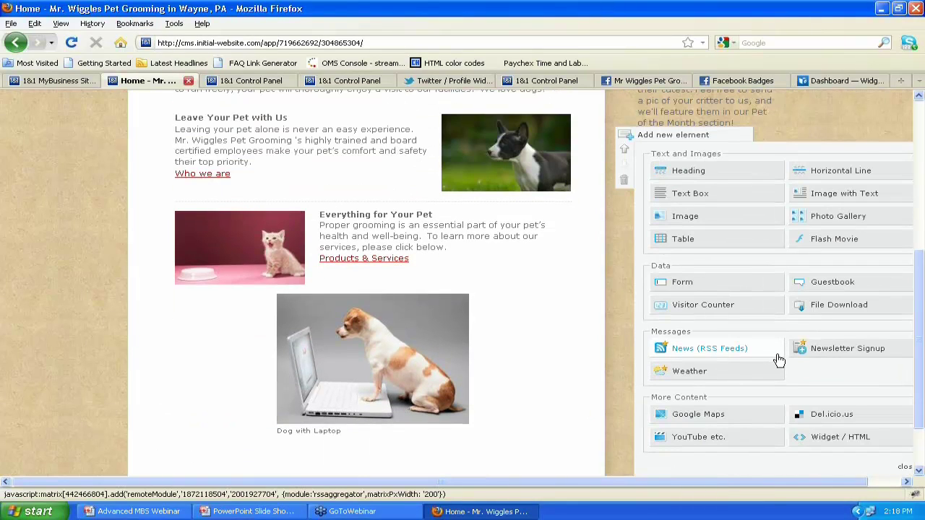
{"action": "left_click", "coordinate": [836, 442]}
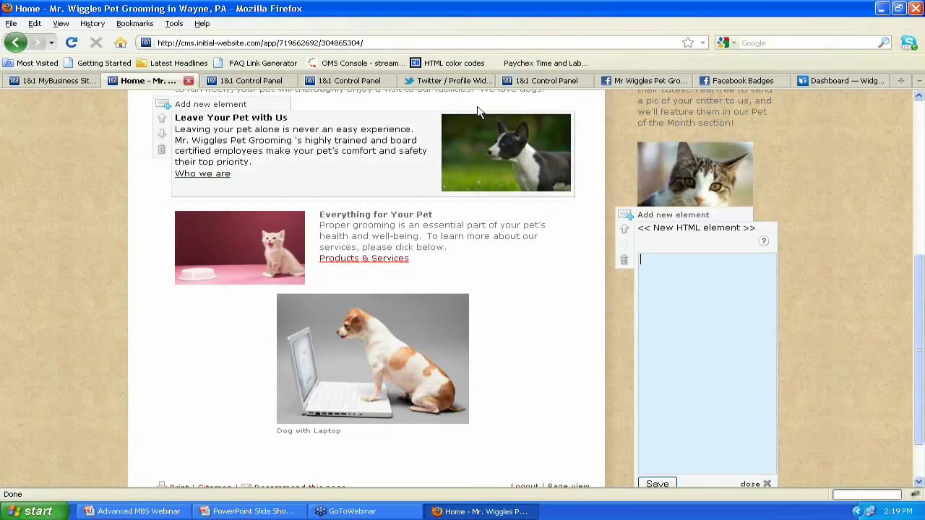
{"action": "left_click", "coordinate": [449, 83]}
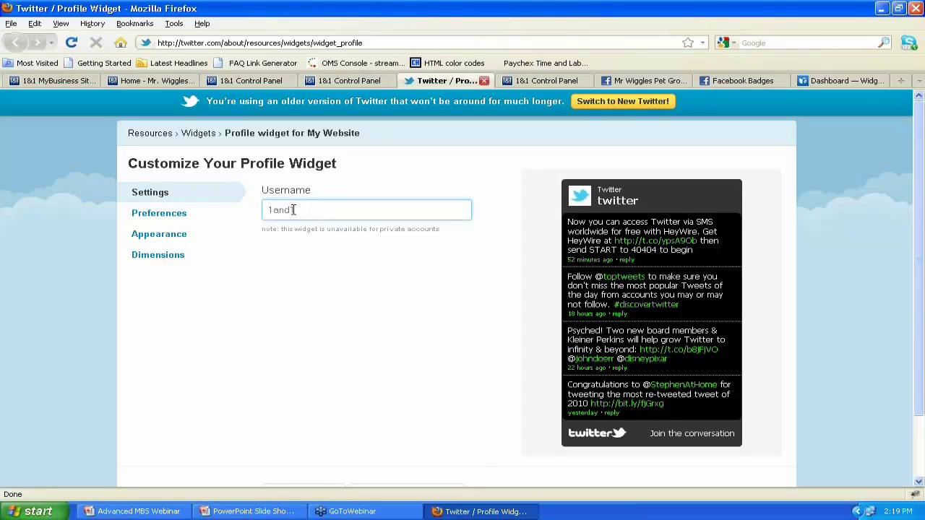
Generate the Twitter profile widget code for the 1and1 feed and copy all of it
{"action": "scroll", "coordinate": [294, 213], "scroll_direction": "down", "scroll_amount": 2}
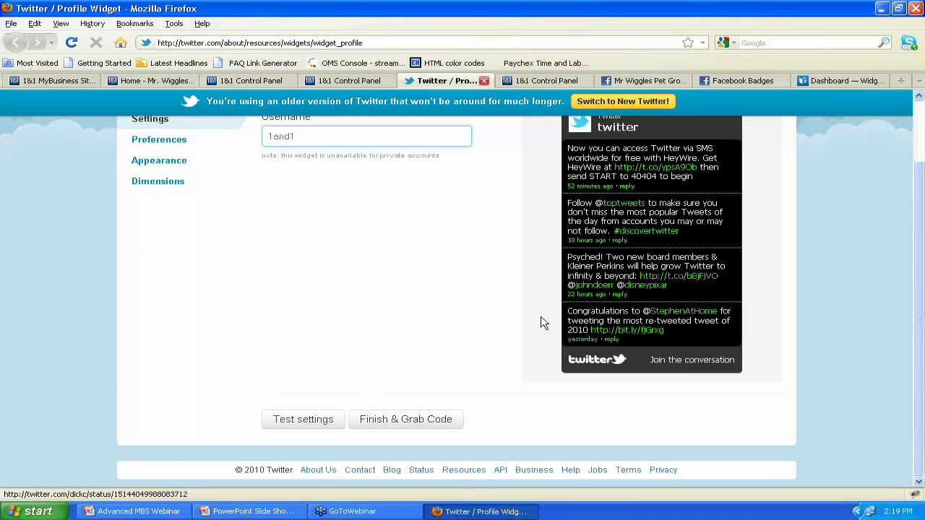
{"action": "left_click", "coordinate": [303, 422]}
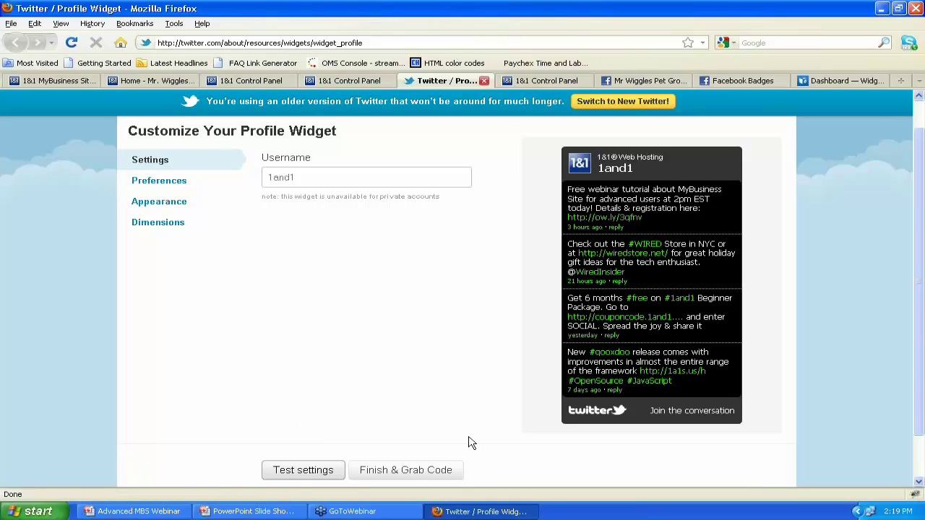
{"action": "left_click", "coordinate": [381, 473]}
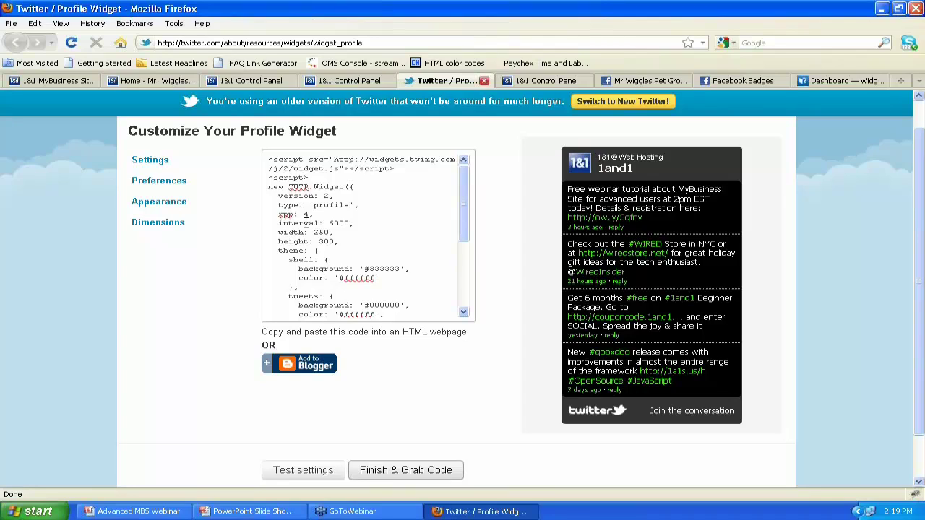
{"action": "left_click", "coordinate": [306, 220]}
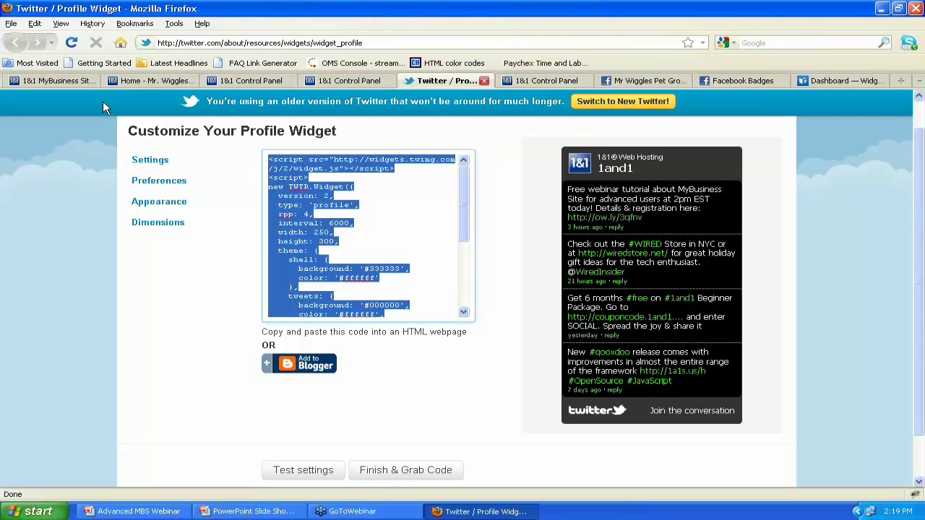
{"action": "left_click", "coordinate": [50, 80]}
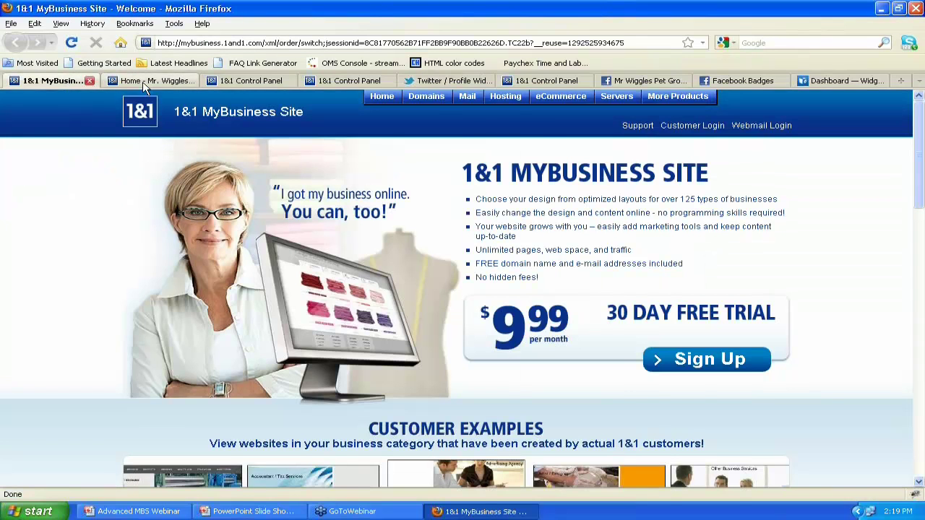
Paste the Twitter widget script into the new HTML element, save it, and preview the page
{"action": "left_click", "coordinate": [145, 81]}
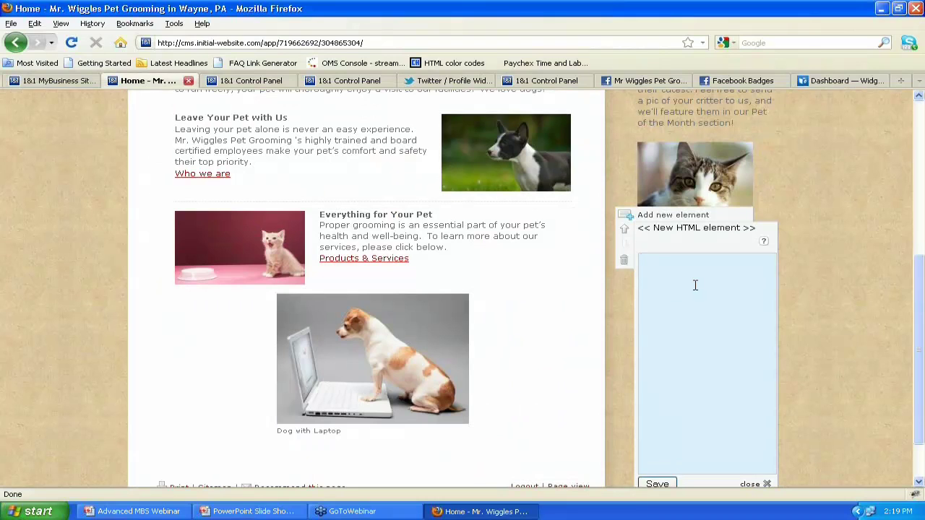
{"action": "key", "text": "ctrl+v"}
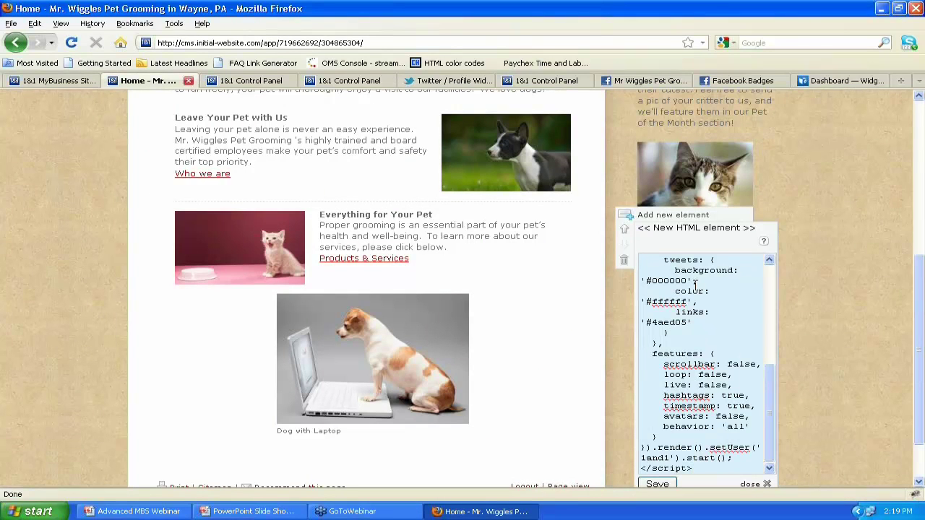
{"action": "scroll", "coordinate": [698, 334], "scroll_direction": "down", "scroll_amount": 2}
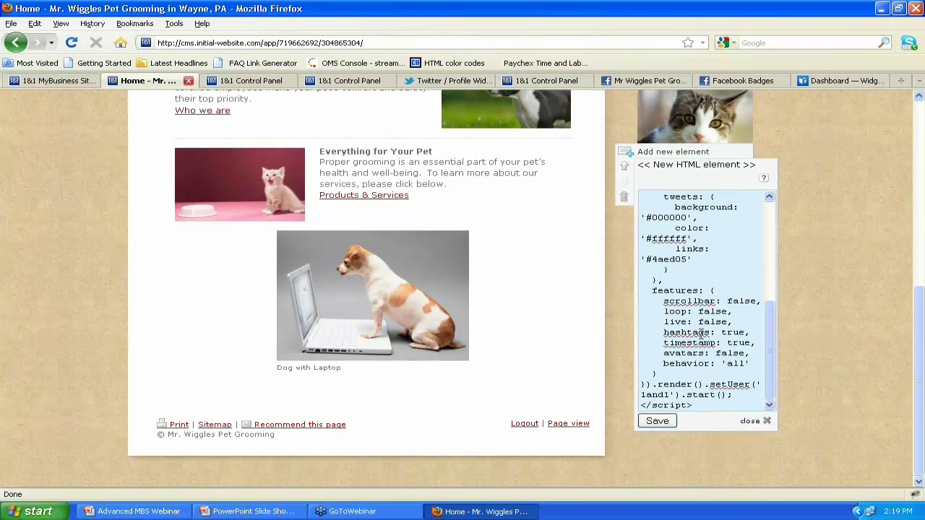
{"action": "left_click", "coordinate": [658, 423]}
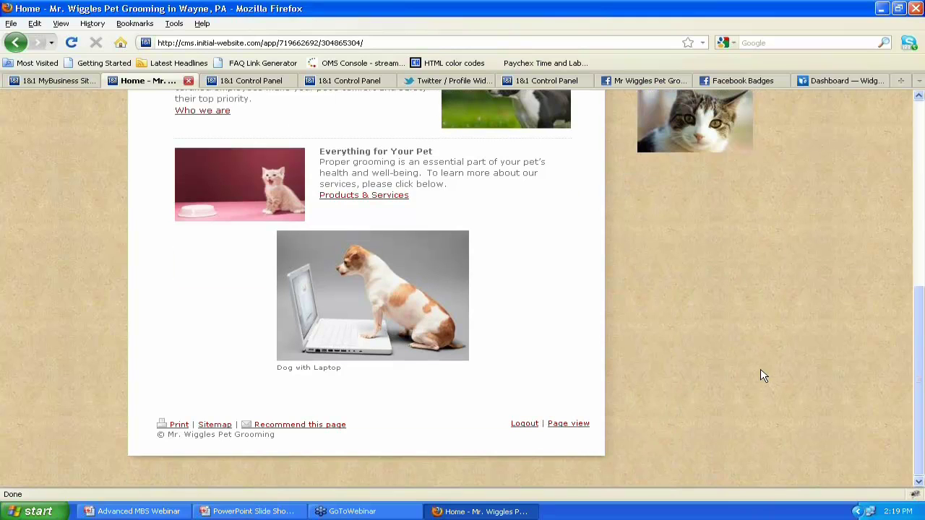
{"action": "left_click", "coordinate": [570, 425]}
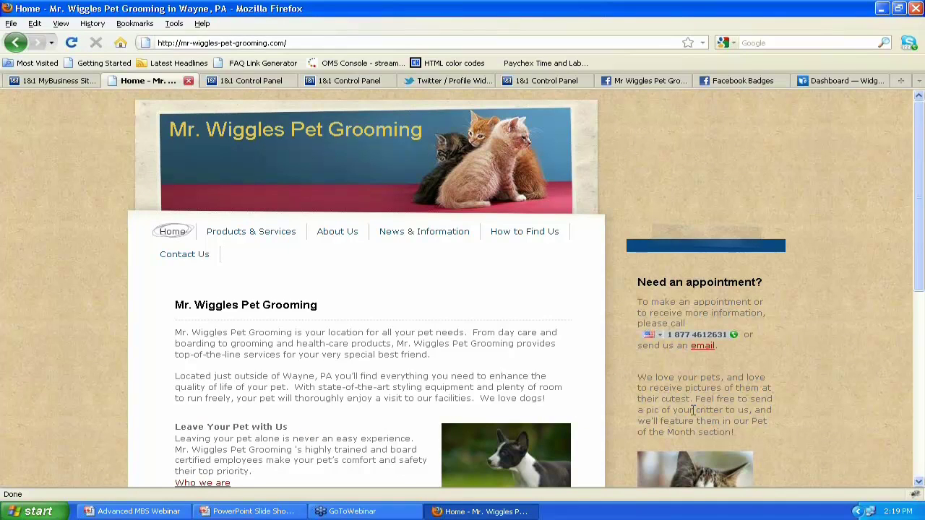
Scroll the live page to check the 1and1 Twitter feed beneath the sidebar cat photo
{"action": "scroll", "coordinate": [693, 409], "scroll_direction": "down", "scroll_amount": 10}
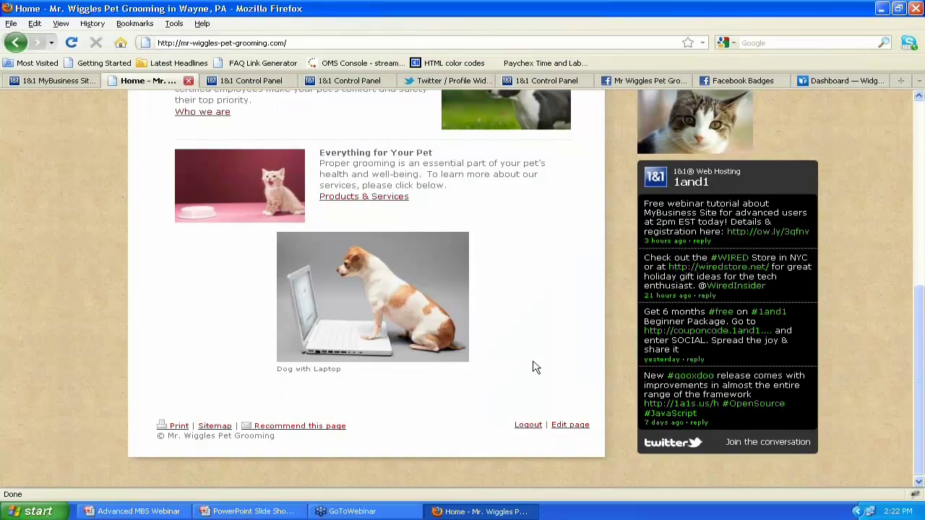
{"action": "scroll", "coordinate": [524, 372], "scroll_direction": "up", "scroll_amount": 6}
{"action": "scroll", "coordinate": [520, 370], "scroll_direction": "up", "scroll_amount": 2}
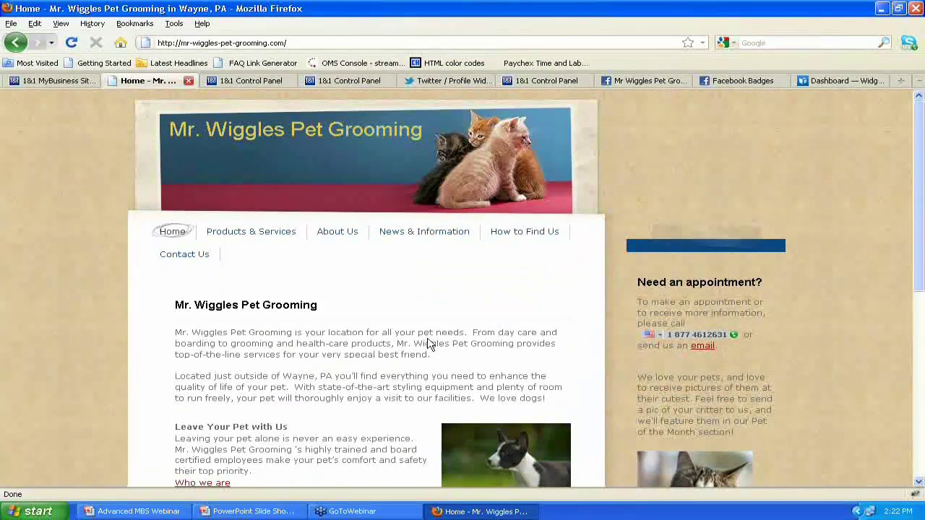
{"action": "scroll", "coordinate": [406, 235], "scroll_direction": "down", "scroll_amount": 9}
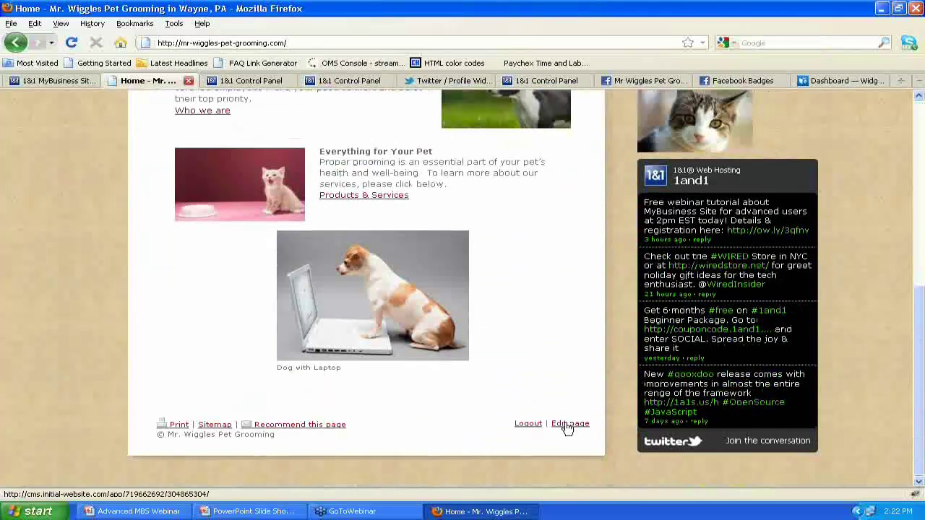
Return to edit mode, go to the News & Information page and select its heading element
{"action": "left_click", "coordinate": [568, 426]}
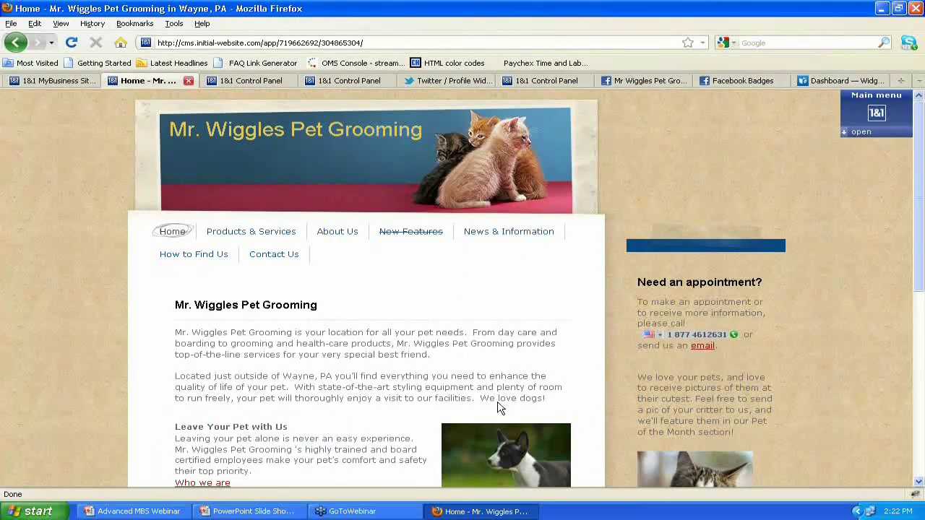
{"action": "mouse_move", "coordinate": [496, 242]}
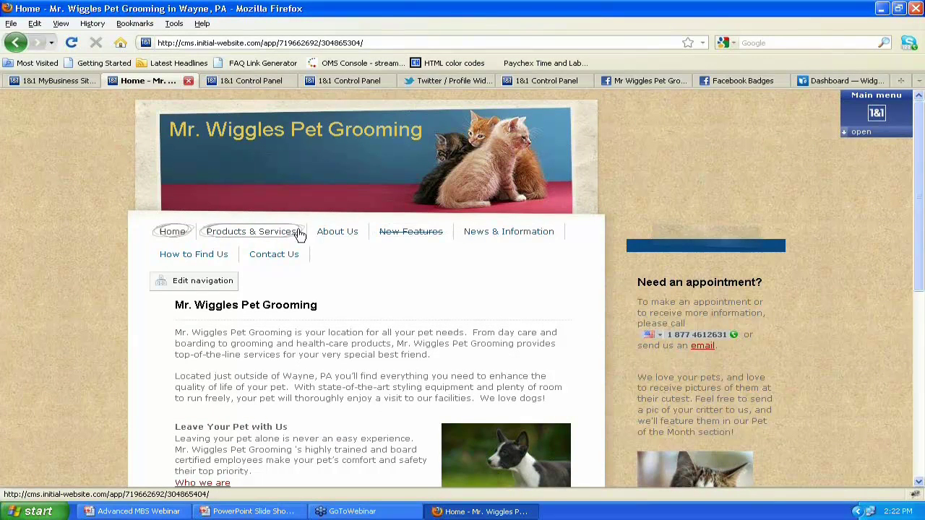
{"action": "left_click", "coordinate": [476, 241]}
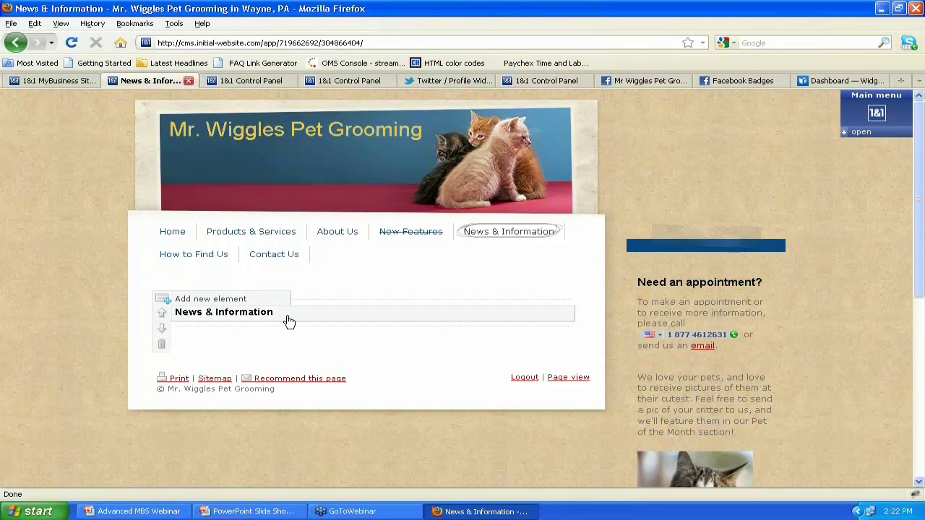
{"action": "left_click", "coordinate": [289, 322]}
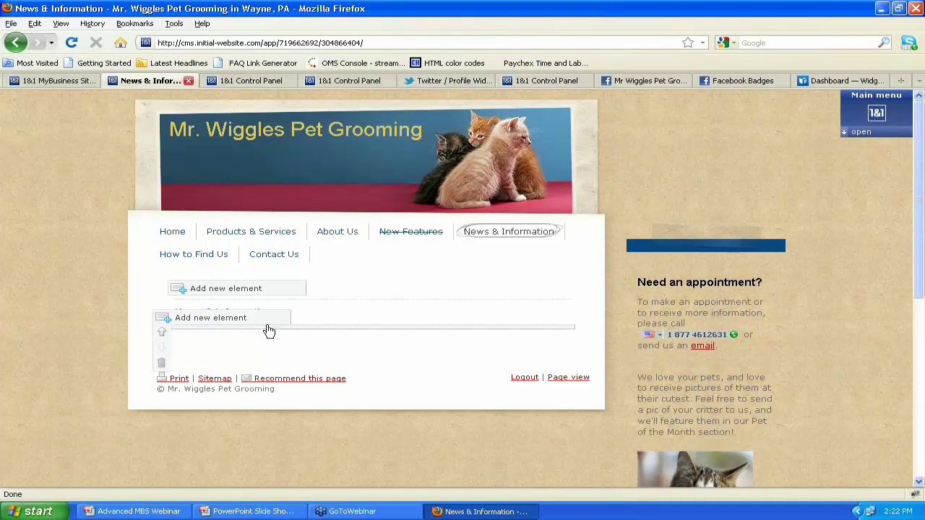
Add a Document Viewer element from the Data group beneath the heading
{"action": "left_click", "coordinate": [206, 326]}
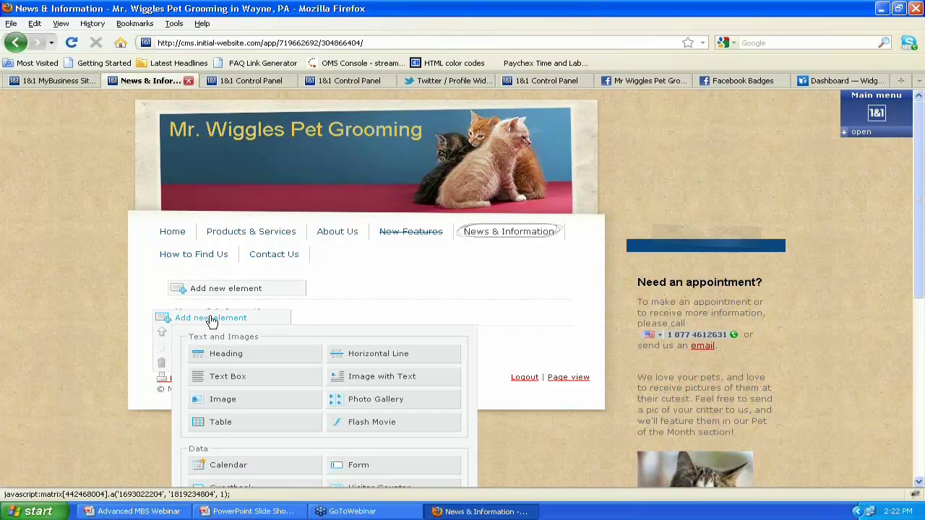
{"action": "scroll", "coordinate": [212, 318], "scroll_direction": "down", "scroll_amount": 5}
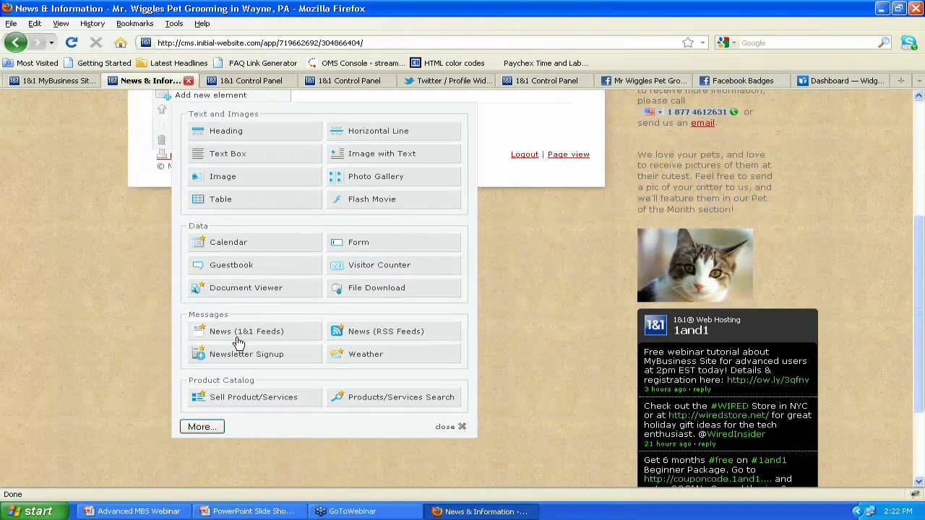
{"action": "left_click", "coordinate": [241, 296]}
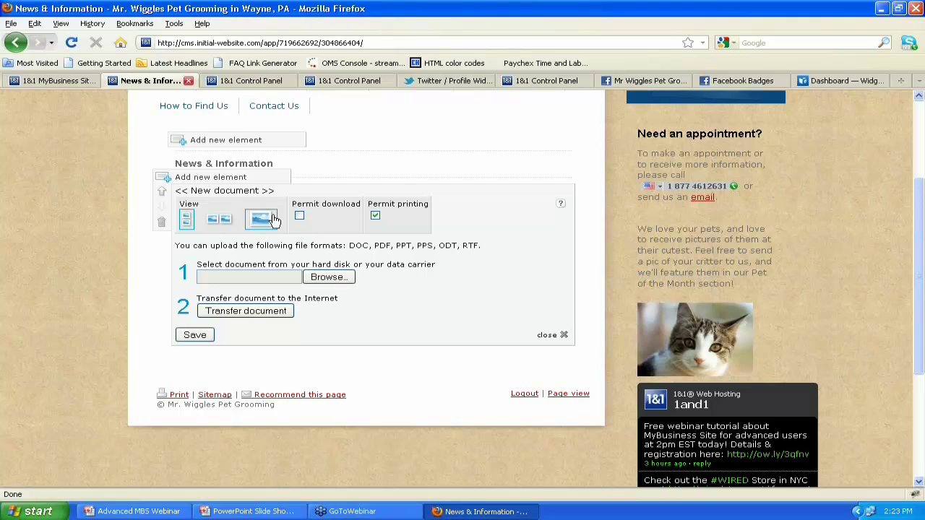
Enable Permit download and upload the Dog_Grooming file from the Desktop into the document viewer
{"action": "left_click", "coordinate": [300, 217]}
{"action": "left_click", "coordinate": [300, 217]}
{"action": "left_click", "coordinate": [299, 216]}
{"action": "left_click", "coordinate": [331, 280]}
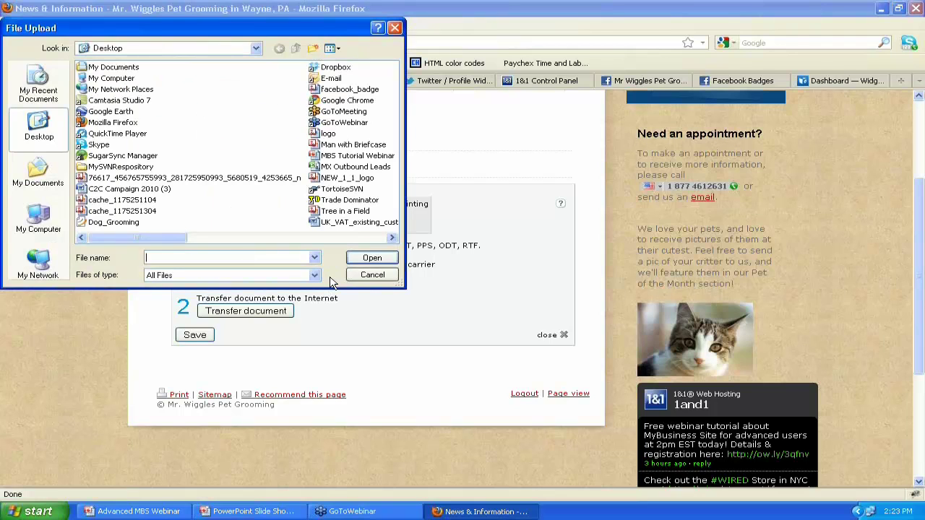
{"action": "left_click", "coordinate": [129, 224]}
{"action": "left_click", "coordinate": [372, 258]}
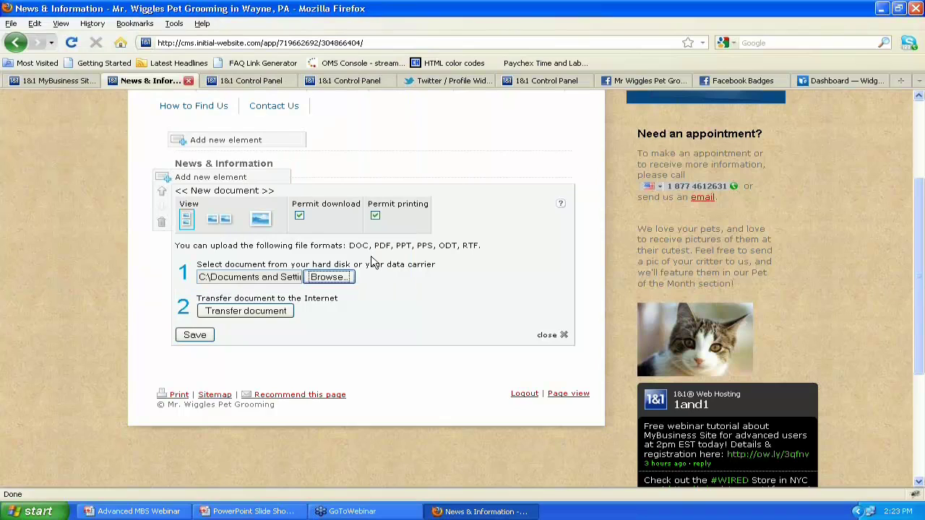
{"action": "left_click", "coordinate": [264, 317]}
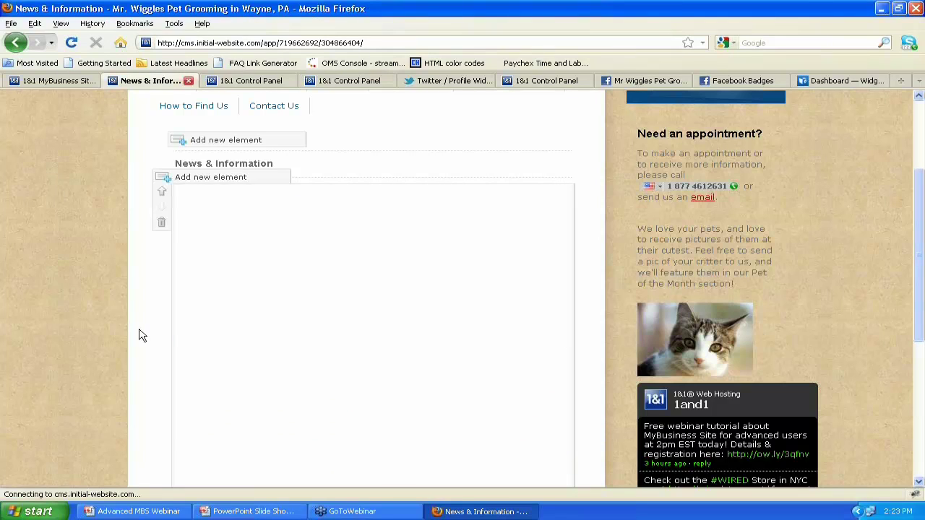
Scroll through the two-page Grooming Your Dog care sheet preview down to the Save button
{"action": "scroll", "coordinate": [141, 335], "scroll_direction": "down", "scroll_amount": 2}
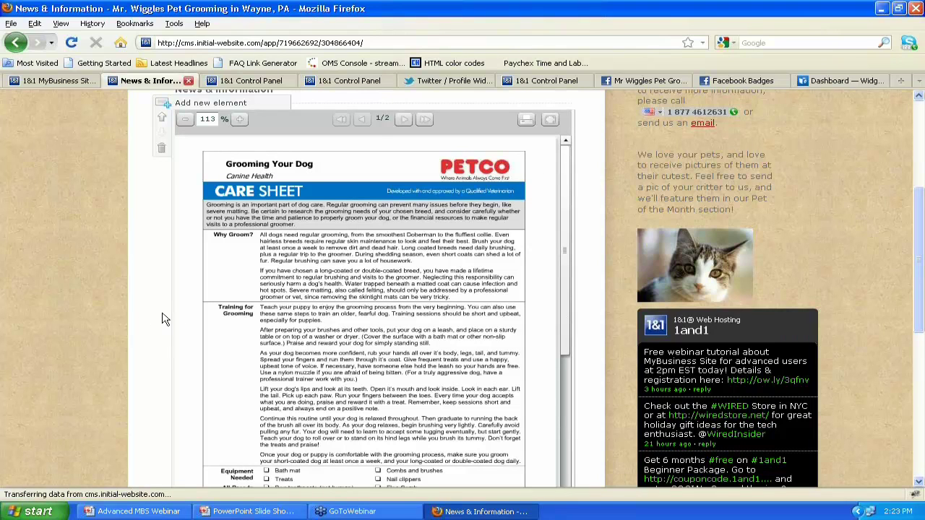
{"action": "scroll", "coordinate": [158, 314], "scroll_direction": "down", "scroll_amount": 2}
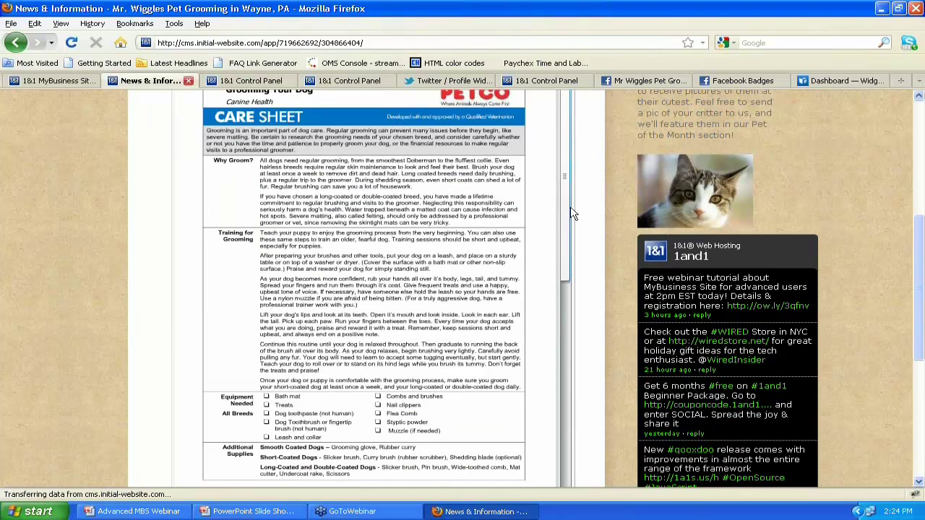
{"action": "mouse_move", "coordinate": [570, 211]}
{"action": "left_mouse_down"}
{"action": "mouse_move", "coordinate": [569, 327]}
{"action": "mouse_move", "coordinate": [547, 299]}
{"action": "mouse_move", "coordinate": [553, 210]}
{"action": "left_mouse_up"}
{"action": "scroll", "coordinate": [154, 289], "scroll_direction": "up", "scroll_amount": 4}
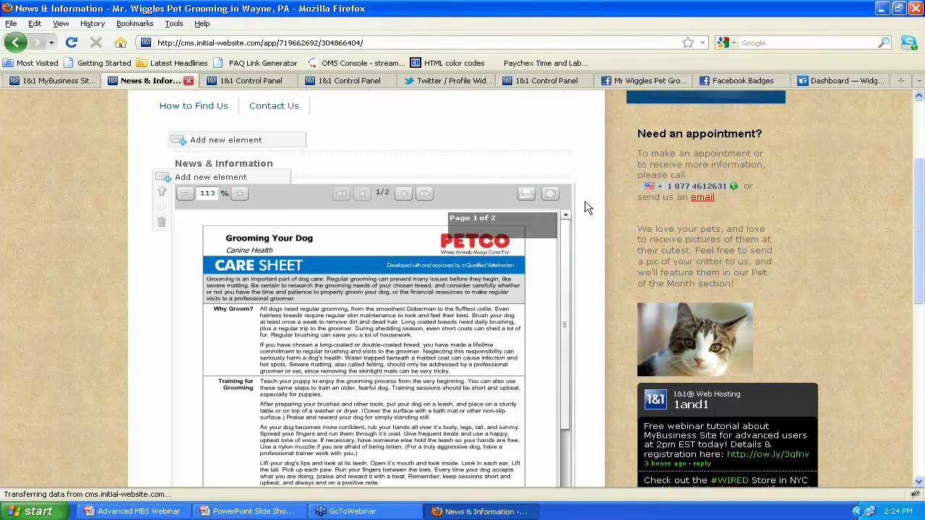
{"action": "scroll", "coordinate": [589, 209], "scroll_direction": "down", "scroll_amount": 5}
{"action": "scroll", "coordinate": [589, 209], "scroll_direction": "down", "scroll_amount": 3}
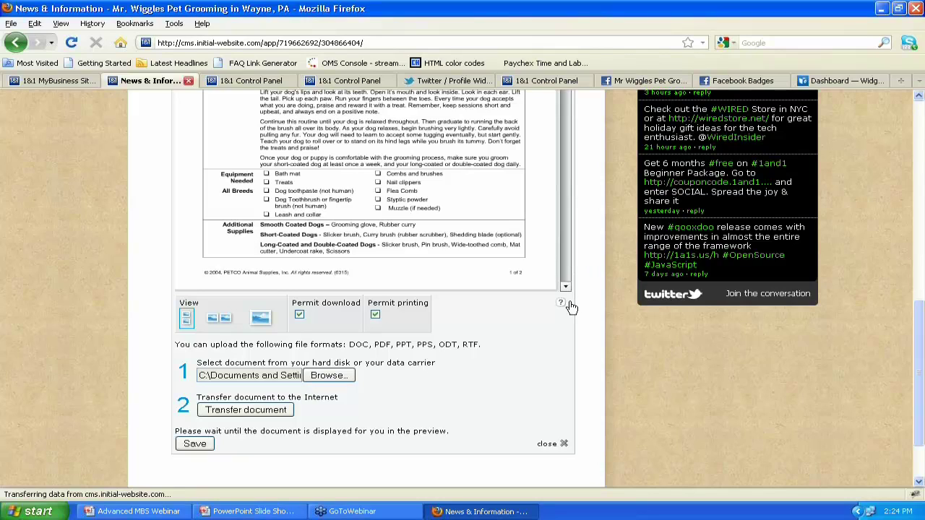
Save the document viewer showing the PETCO Grooming Your Dog care sheet
{"action": "left_click", "coordinate": [196, 443]}
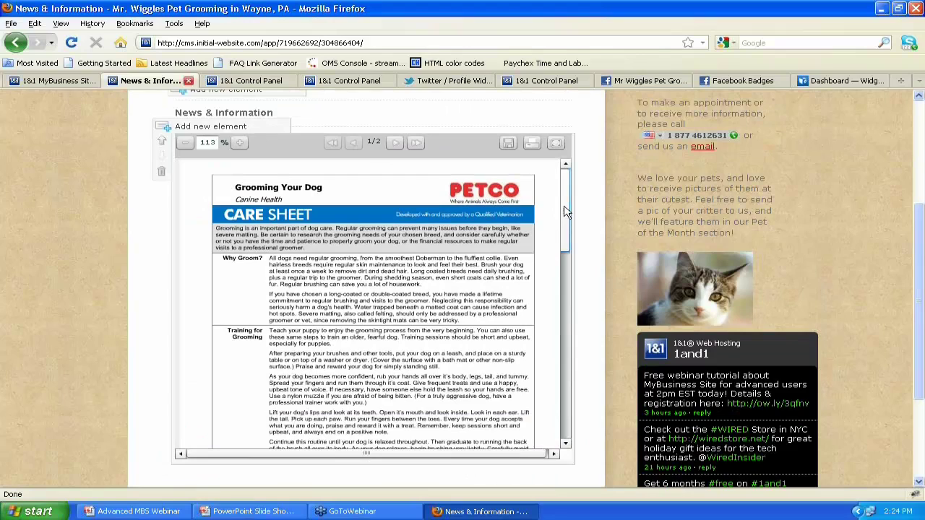
{"action": "mouse_move", "coordinate": [565, 221]}
{"action": "left_mouse_down"}
{"action": "mouse_move", "coordinate": [553, 265]}
{"action": "mouse_move", "coordinate": [574, 212]}
{"action": "left_mouse_up"}
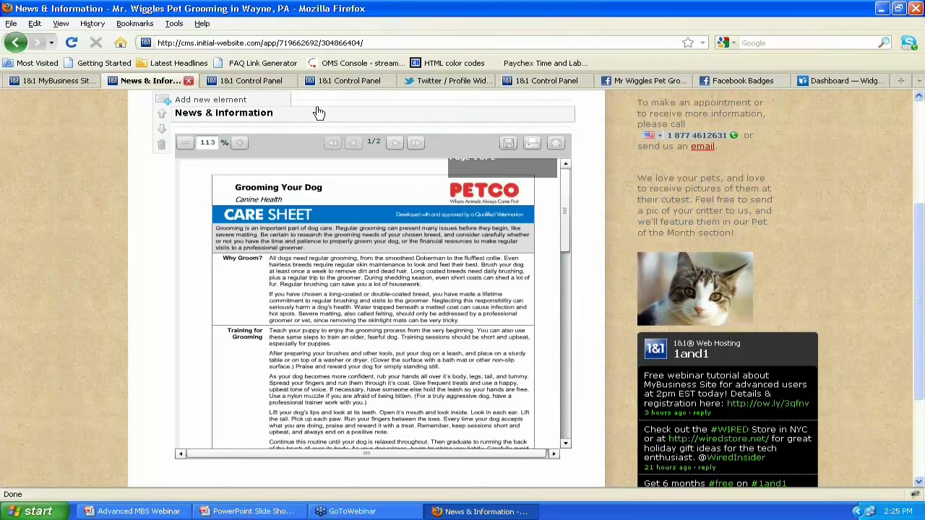
{"action": "scroll", "coordinate": [315, 114], "scroll_direction": "down", "scroll_amount": 2}
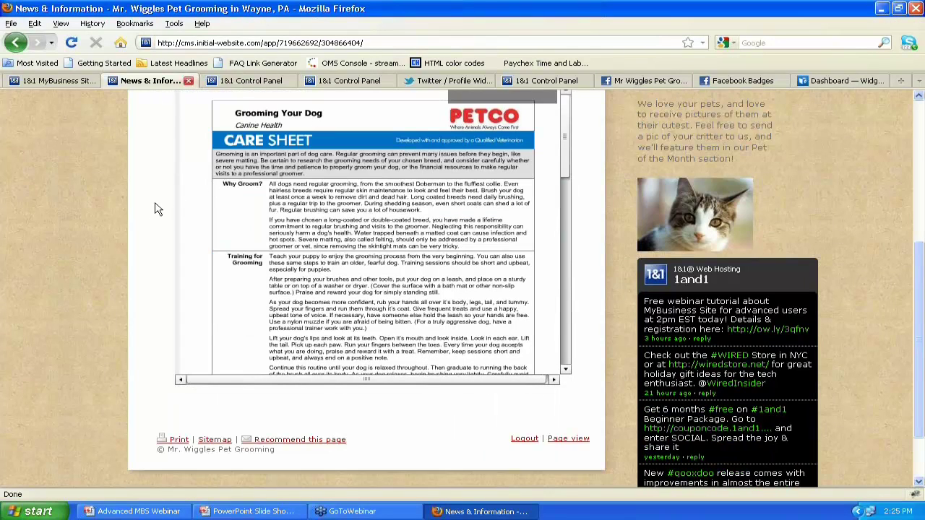
{"action": "scroll", "coordinate": [148, 213], "scroll_direction": "up", "scroll_amount": 5}
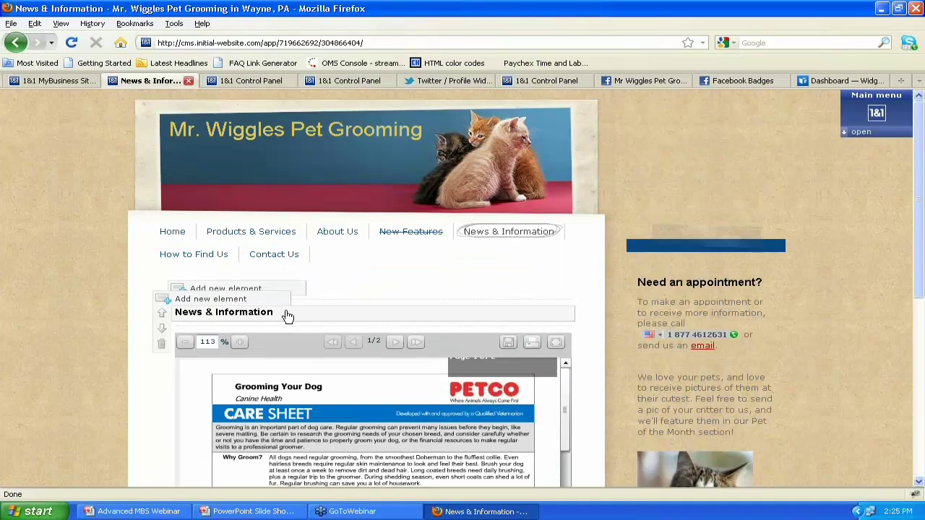
Add a News (1&1 Feeds) element showing the News category's Top News articles
{"action": "left_click", "coordinate": [216, 300]}
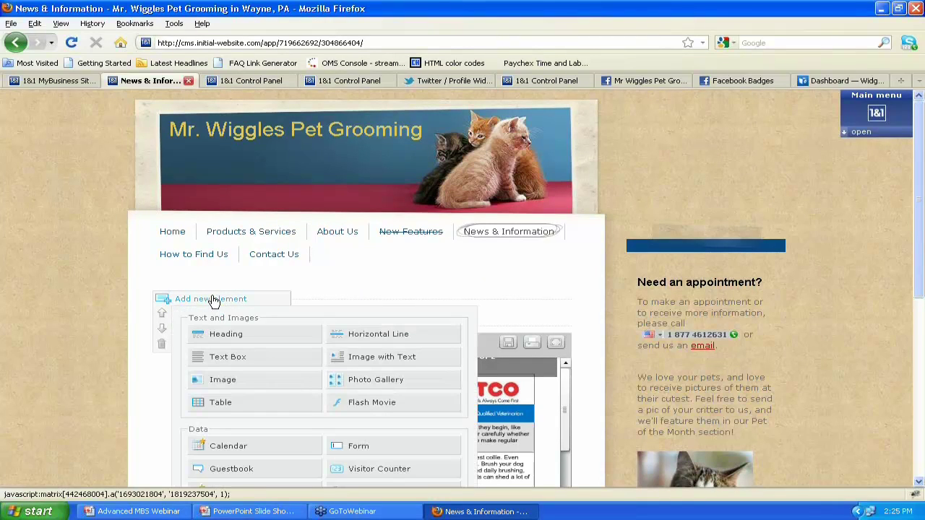
{"action": "scroll", "coordinate": [138, 284], "scroll_direction": "down", "scroll_amount": 2}
{"action": "scroll", "coordinate": [138, 284], "scroll_direction": "down", "scroll_amount": 4}
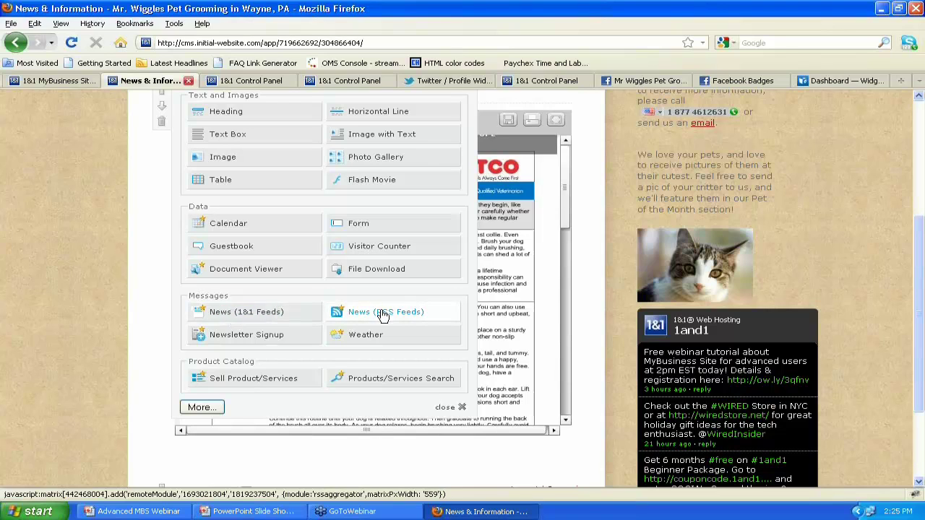
{"action": "left_click", "coordinate": [249, 312]}
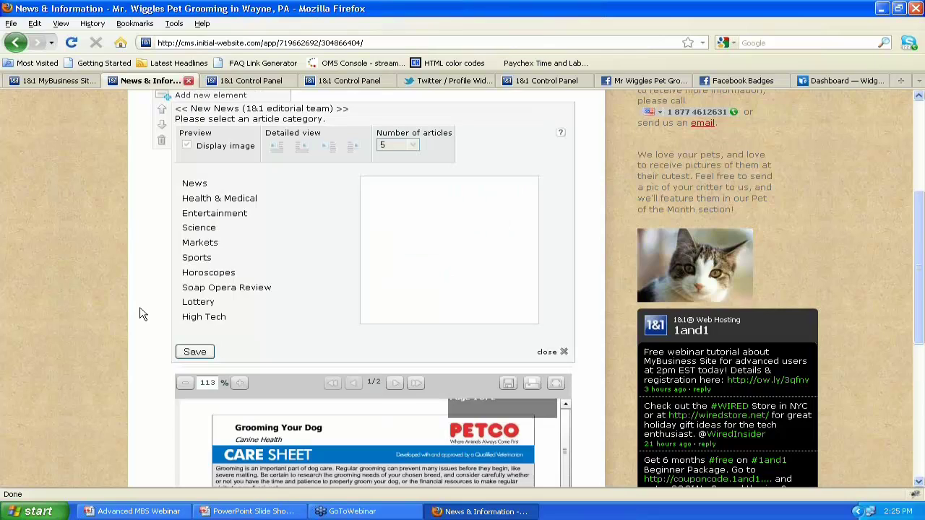
{"action": "scroll", "coordinate": [141, 313], "scroll_direction": "up", "scroll_amount": 2}
{"action": "scroll", "coordinate": [141, 313], "scroll_direction": "up", "scroll_amount": 2}
{"action": "scroll", "coordinate": [141, 313], "scroll_direction": "down", "scroll_amount": 2}
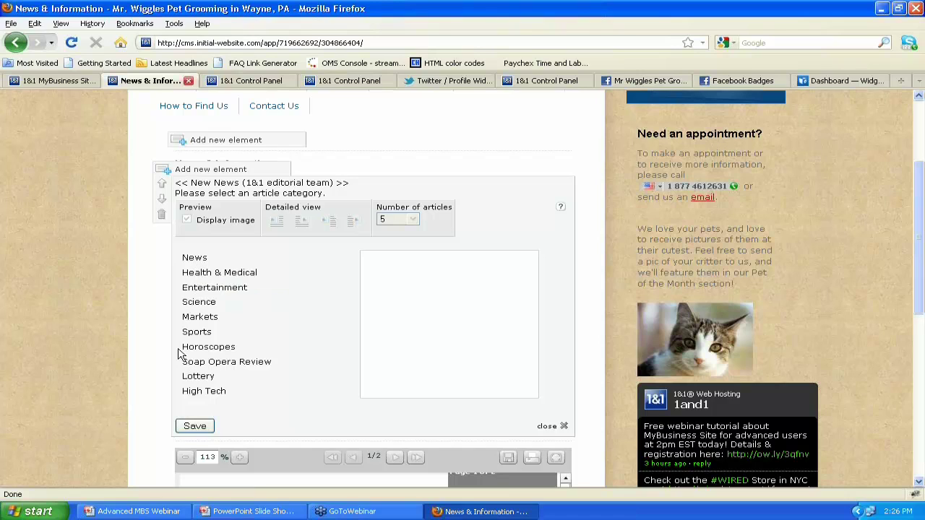
{"action": "left_click", "coordinate": [200, 259]}
{"action": "left_click", "coordinate": [376, 264]}
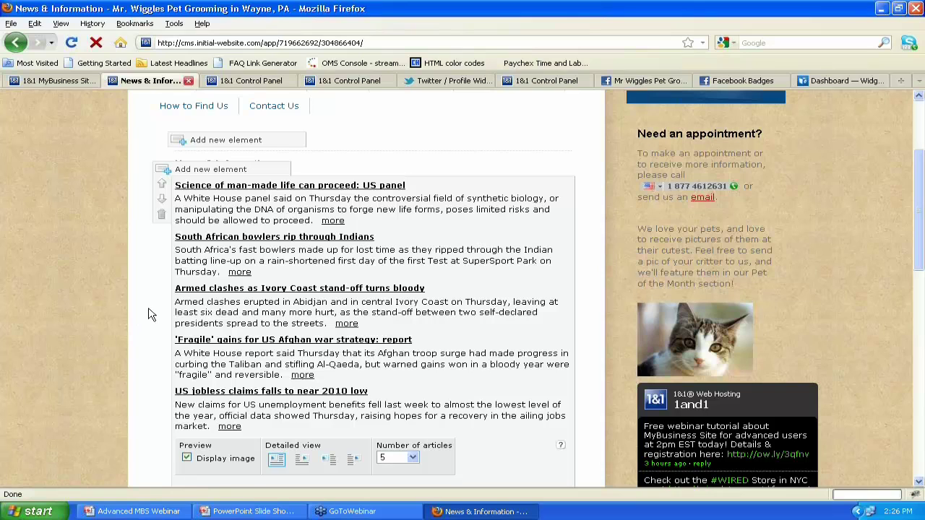
Switch the news feed to the third detailed layout and limit it to 3 articles
{"action": "scroll", "coordinate": [148, 318], "scroll_direction": "down", "scroll_amount": 2}
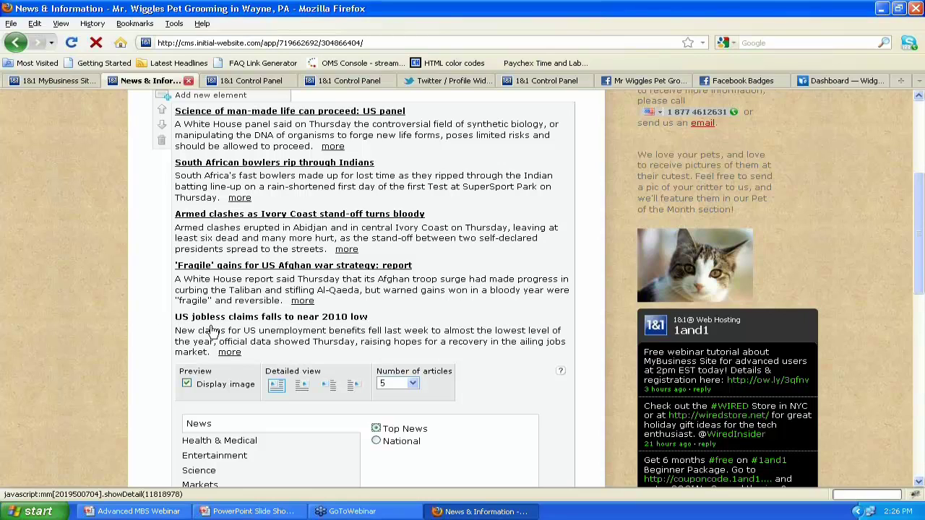
{"action": "left_click", "coordinate": [303, 389]}
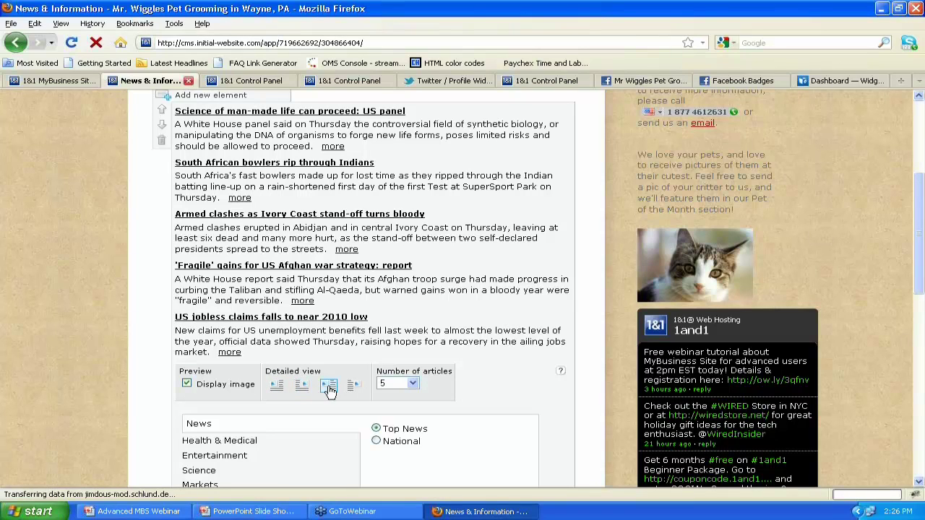
{"action": "left_click", "coordinate": [330, 389]}
{"action": "left_click", "coordinate": [395, 387]}
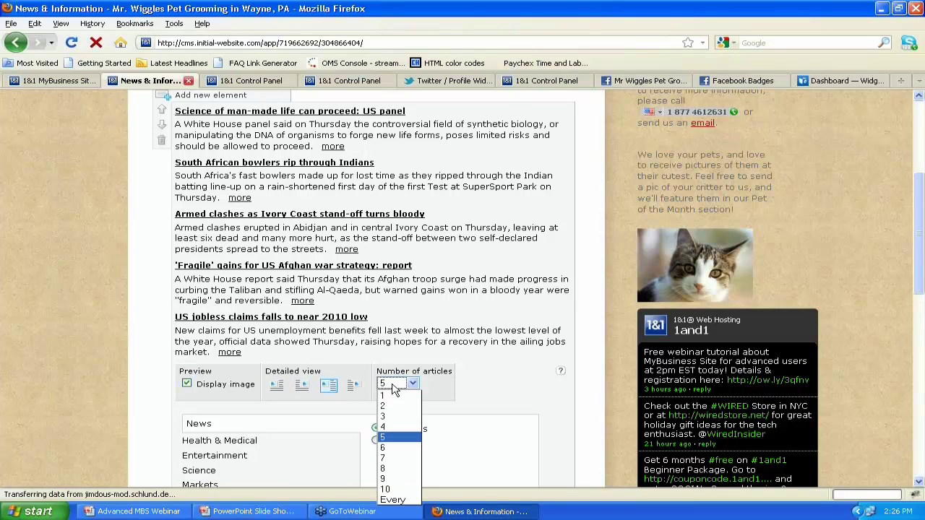
{"action": "left_click", "coordinate": [394, 418]}
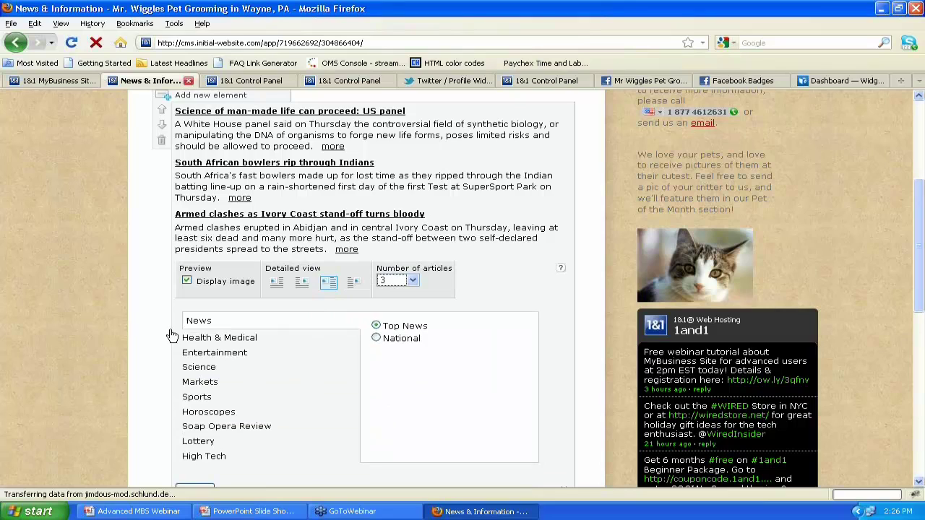
{"action": "scroll", "coordinate": [160, 331], "scroll_direction": "up", "scroll_amount": 4}
{"action": "scroll", "coordinate": [160, 331], "scroll_direction": "down", "scroll_amount": 7}
Save the news feed settings and review the updated page
{"action": "left_click", "coordinate": [195, 344]}
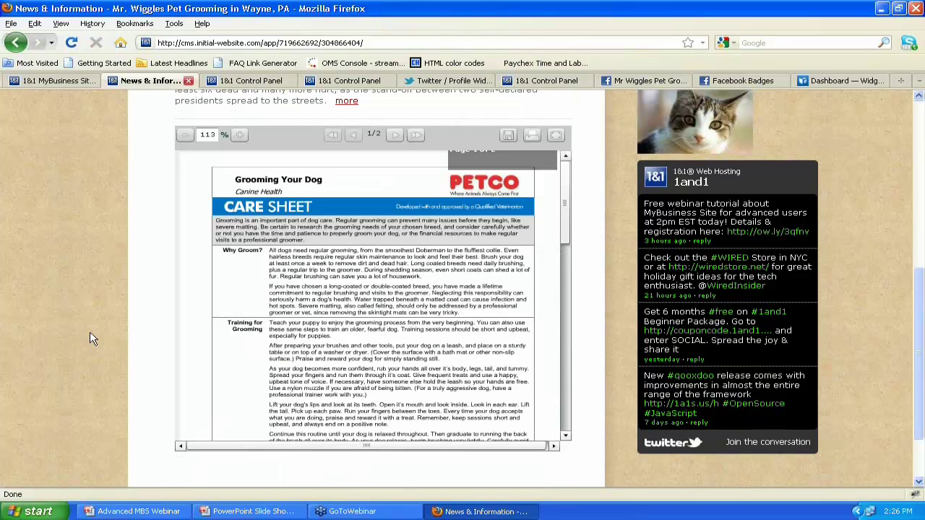
{"action": "scroll", "coordinate": [146, 328], "scroll_direction": "up", "scroll_amount": 5}
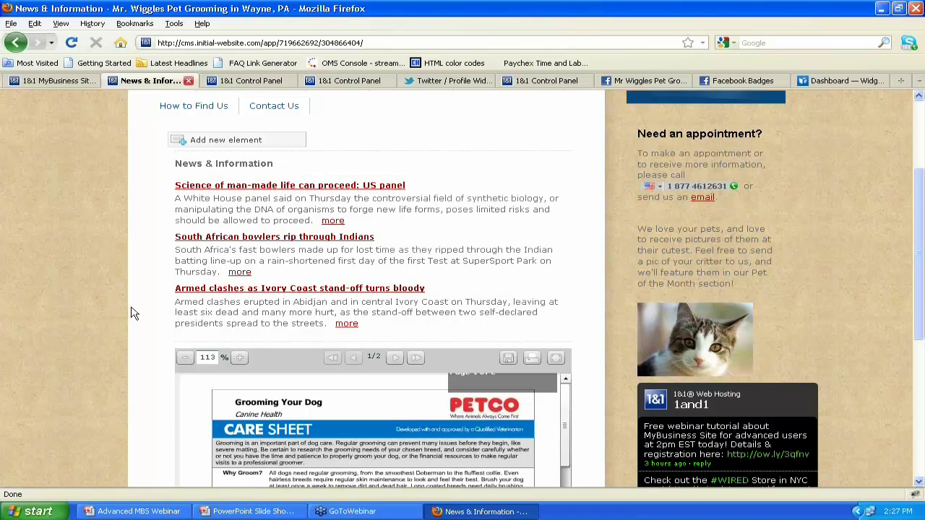
{"action": "mouse_move", "coordinate": [213, 144]}
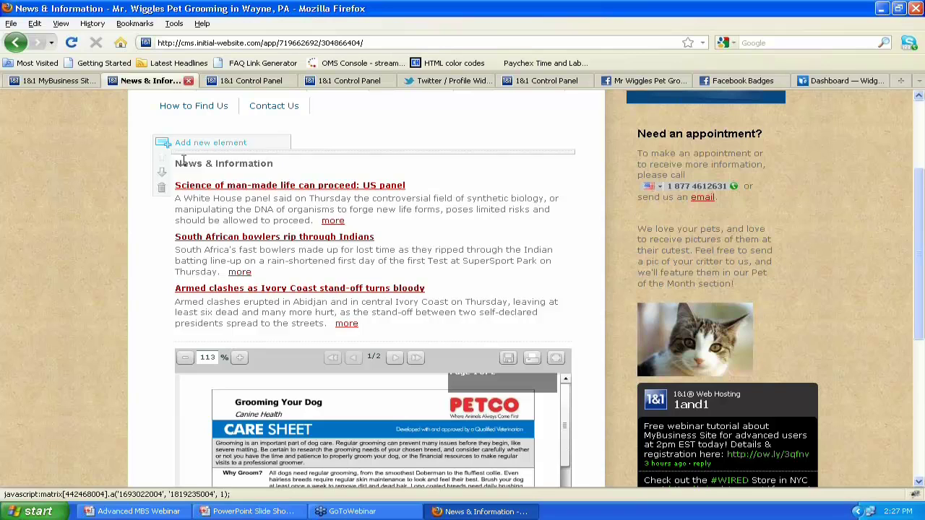
{"action": "scroll", "coordinate": [158, 294], "scroll_direction": "down", "scroll_amount": 2}
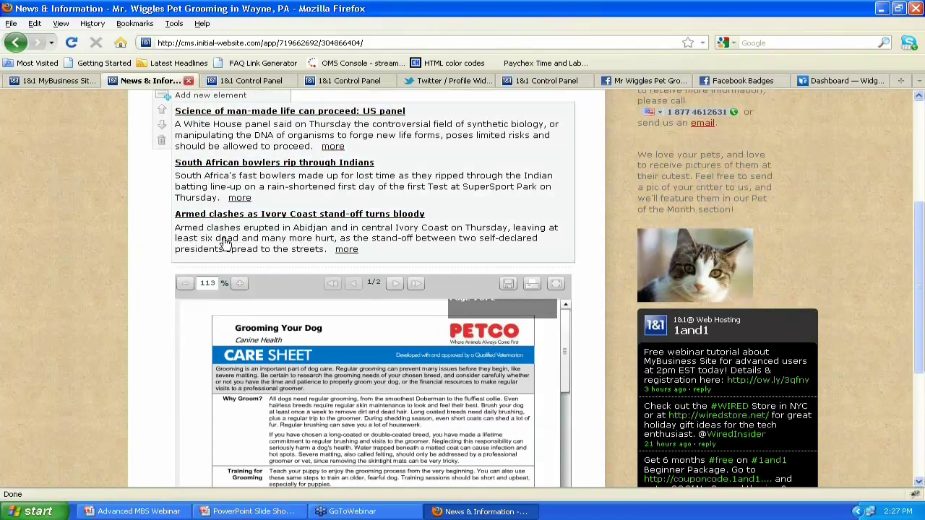
{"action": "scroll", "coordinate": [226, 243], "scroll_direction": "up", "scroll_amount": 2}
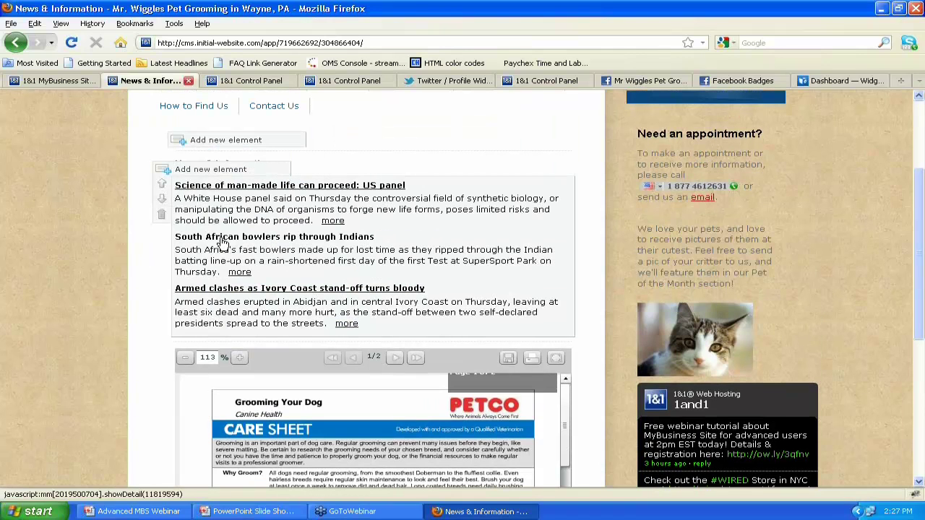
Insert a News (RSS Feeds) element below the news articles and begin a new news feed
{"action": "left_click", "coordinate": [225, 171]}
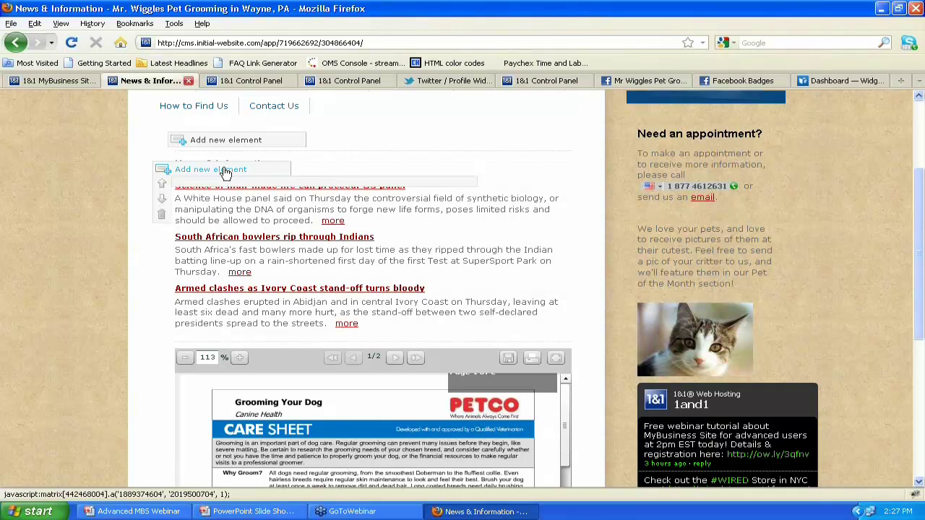
{"action": "left_click", "coordinate": [226, 172]}
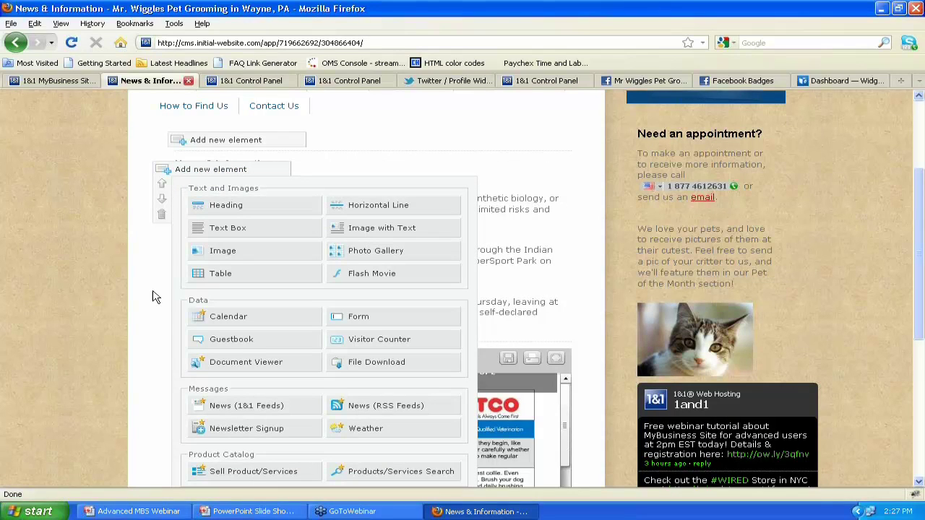
{"action": "scroll", "coordinate": [153, 296], "scroll_direction": "down", "scroll_amount": 4}
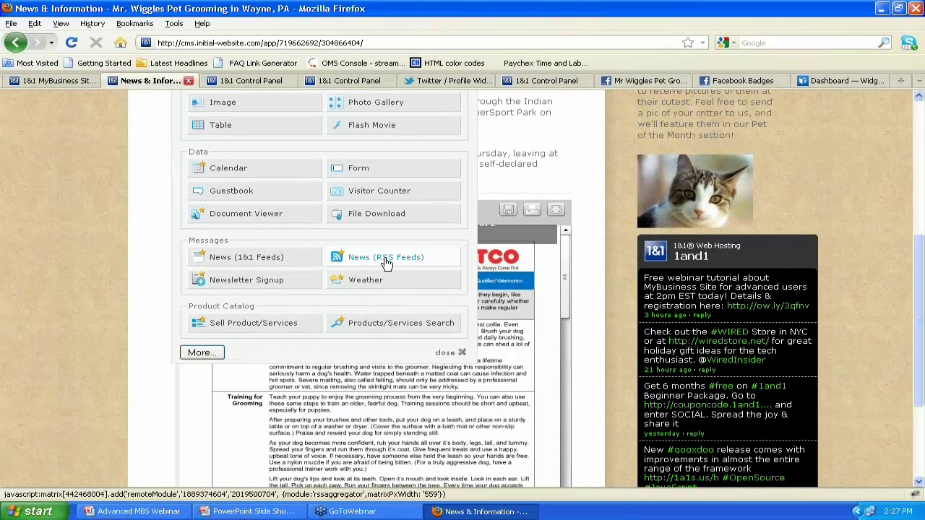
{"action": "left_click", "coordinate": [385, 260]}
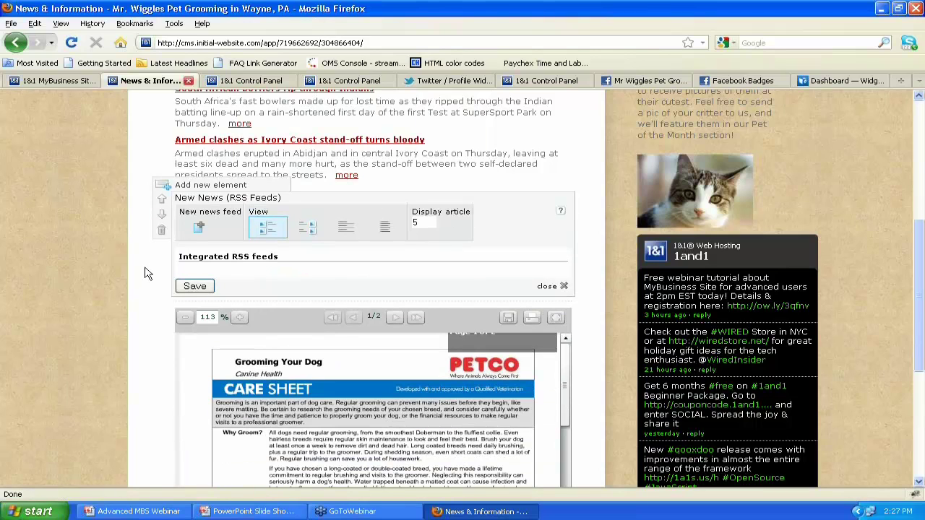
{"action": "scroll", "coordinate": [144, 273], "scroll_direction": "down", "scroll_amount": 2}
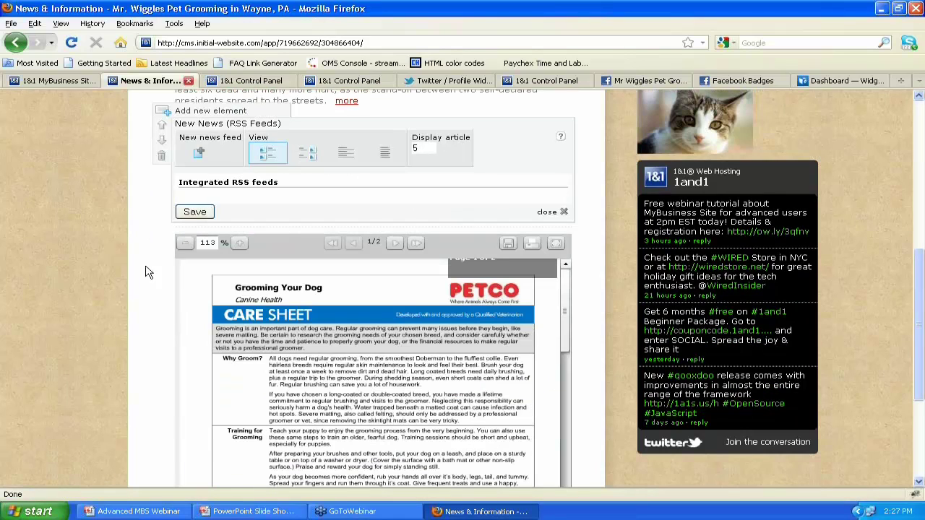
{"action": "left_click", "coordinate": [201, 155]}
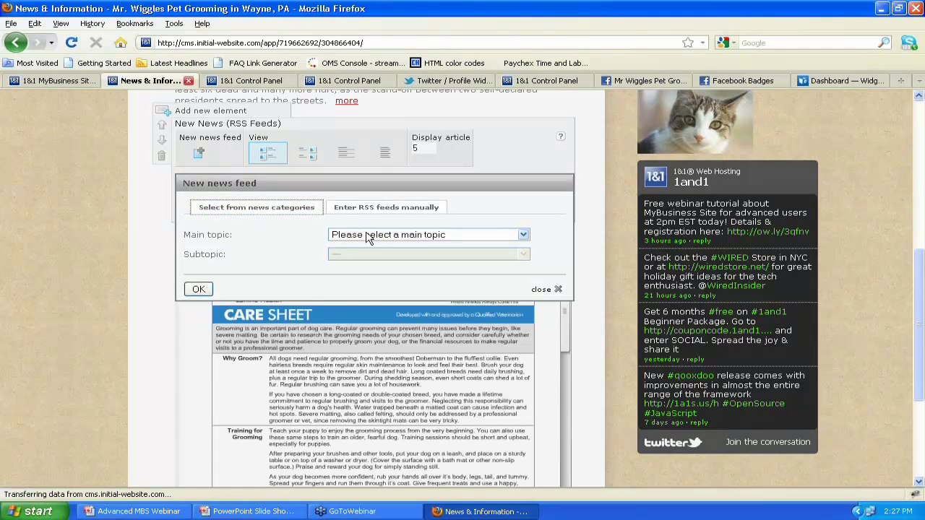
Set the new feed's main topic to Hobbies and subtopic to Animal - Dogs, then confirm
{"action": "left_click", "coordinate": [369, 235]}
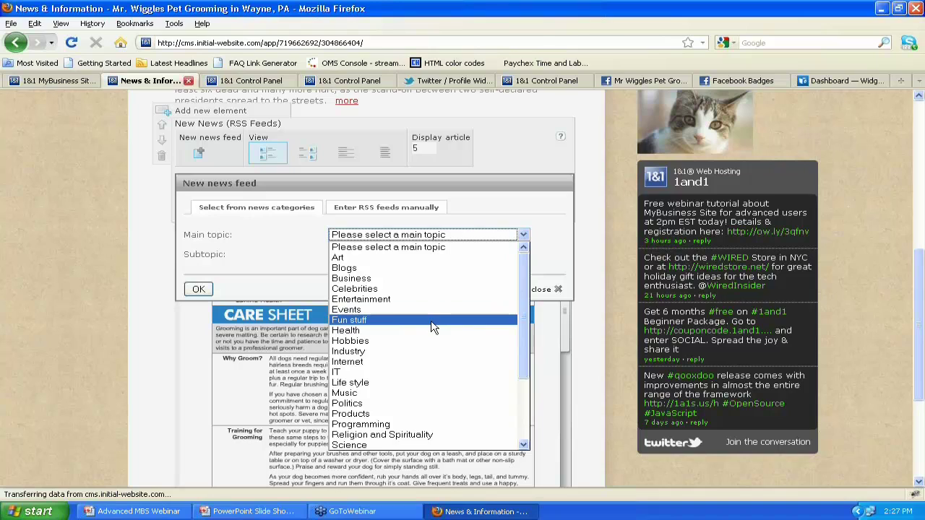
{"action": "scroll", "coordinate": [427, 330], "scroll_direction": "down", "scroll_amount": 3}
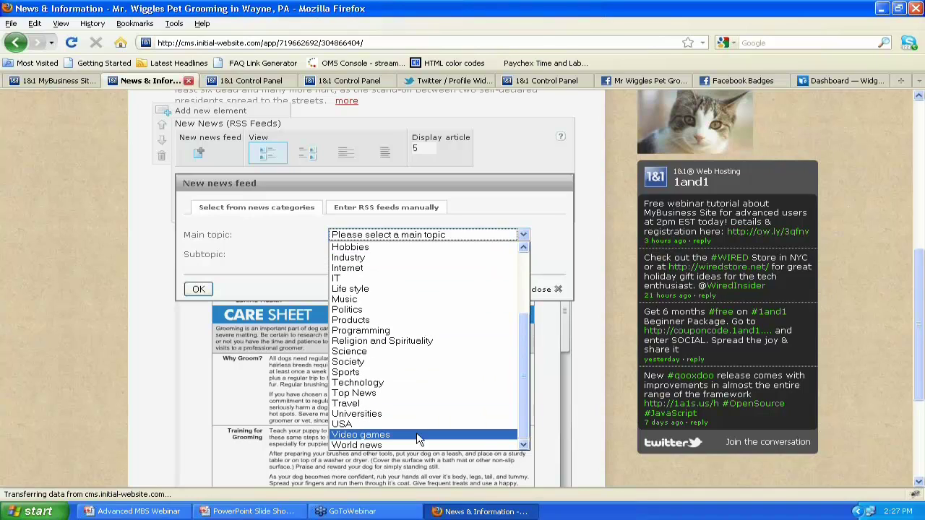
{"action": "scroll", "coordinate": [405, 384], "scroll_direction": "up", "scroll_amount": 3}
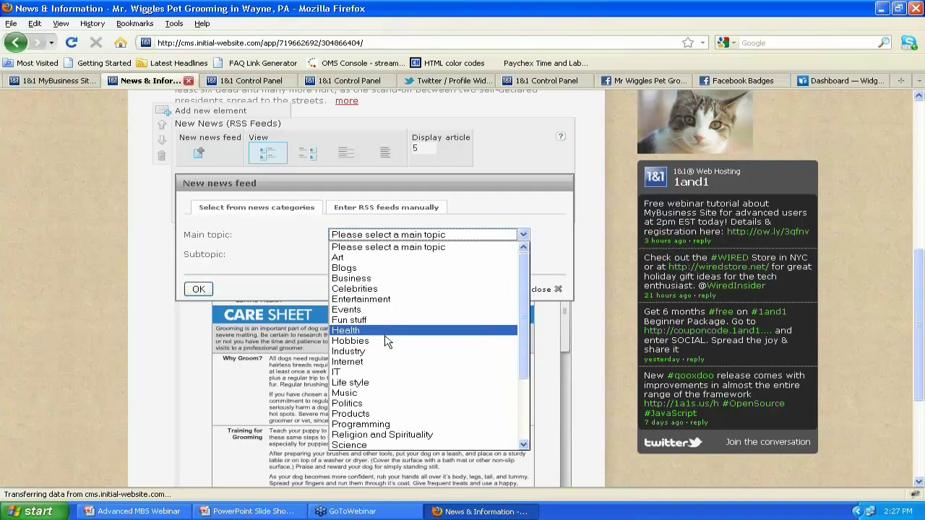
{"action": "left_click", "coordinate": [388, 347]}
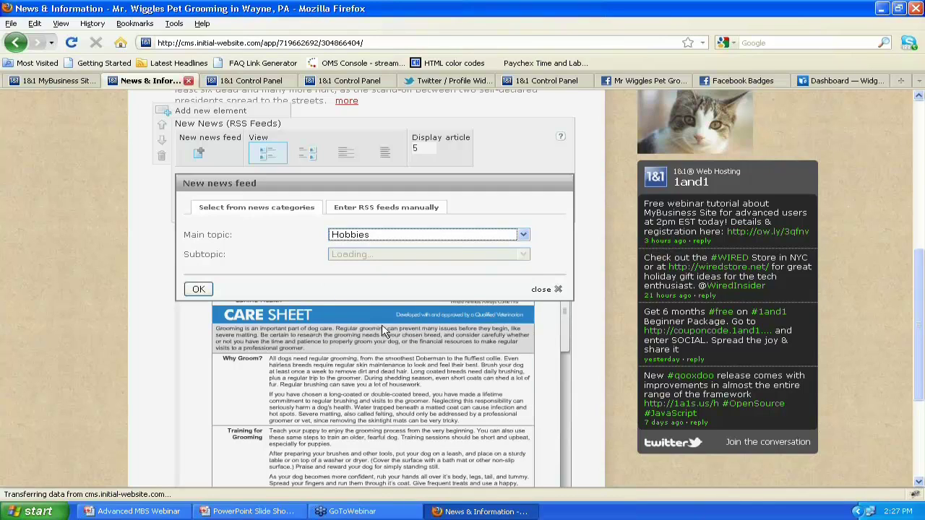
{"action": "left_click", "coordinate": [450, 258]}
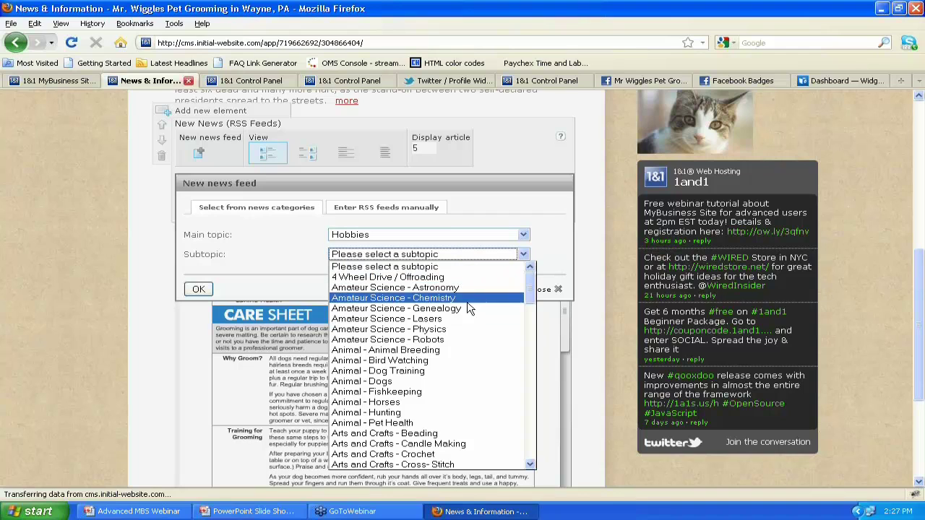
{"action": "scroll", "coordinate": [463, 314], "scroll_direction": "down", "scroll_amount": 8}
{"action": "scroll", "coordinate": [464, 318], "scroll_direction": "down", "scroll_amount": 11}
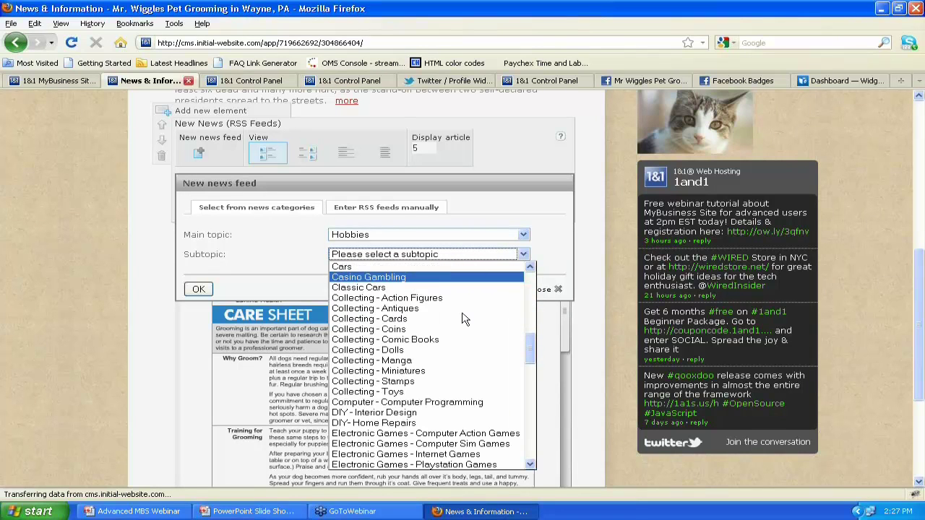
{"action": "scroll", "coordinate": [463, 321], "scroll_direction": "down", "scroll_amount": 12}
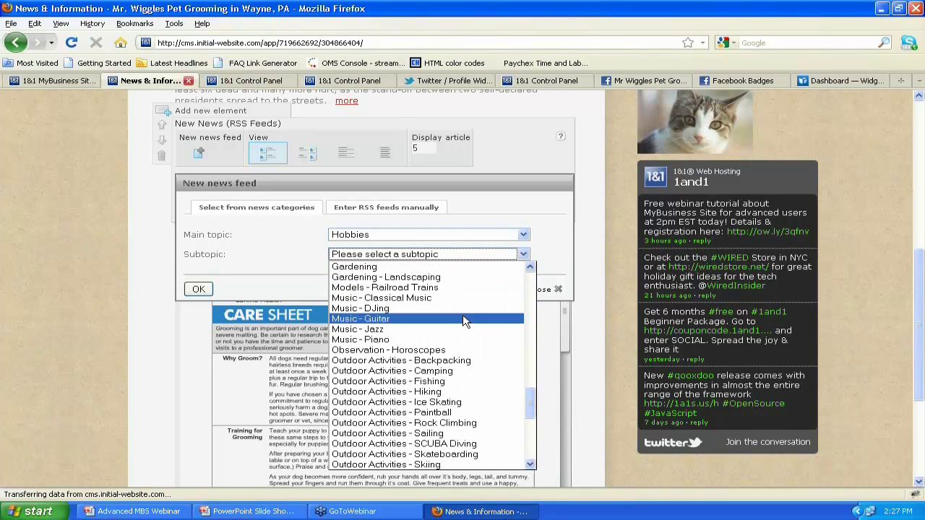
{"action": "scroll", "coordinate": [466, 325], "scroll_direction": "up", "scroll_amount": 20}
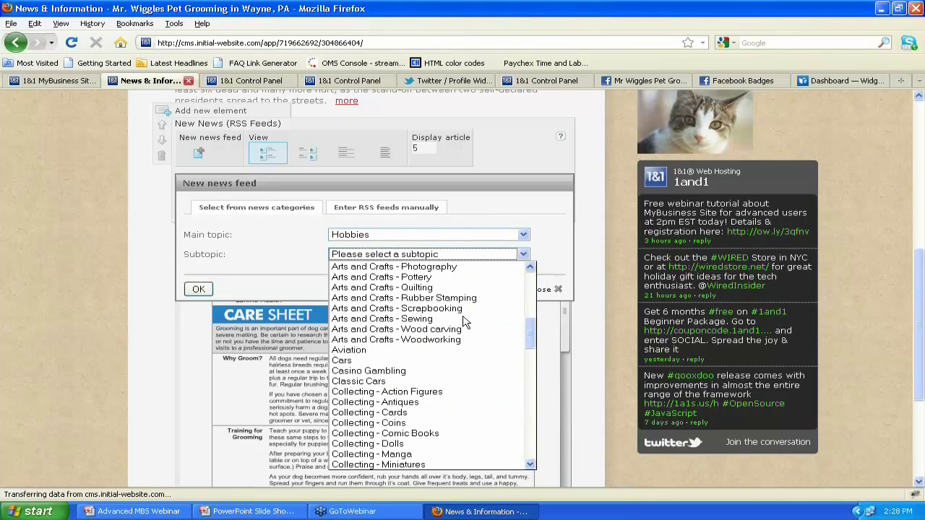
{"action": "scroll", "coordinate": [466, 323], "scroll_direction": "down", "scroll_amount": 3}
{"action": "scroll", "coordinate": [465, 323], "scroll_direction": "up", "scroll_amount": 11}
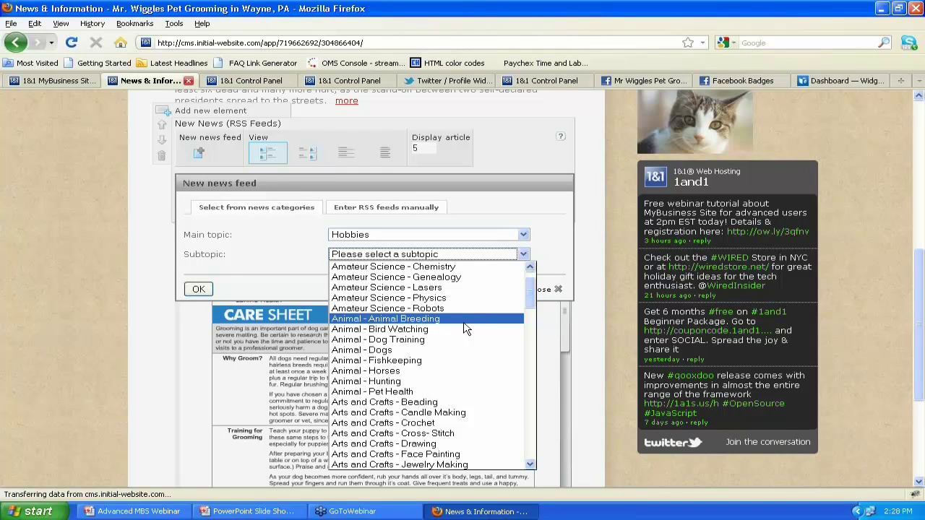
{"action": "left_click", "coordinate": [434, 350]}
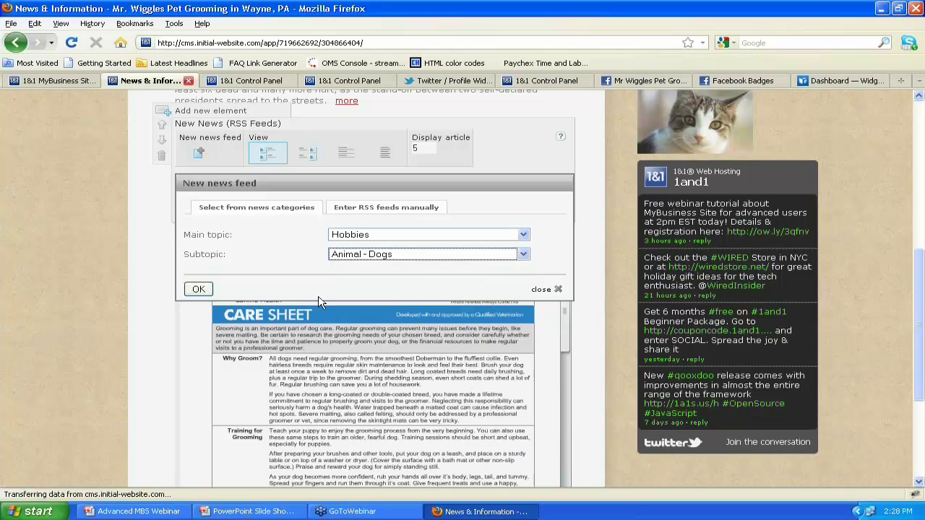
{"action": "left_click", "coordinate": [200, 289]}
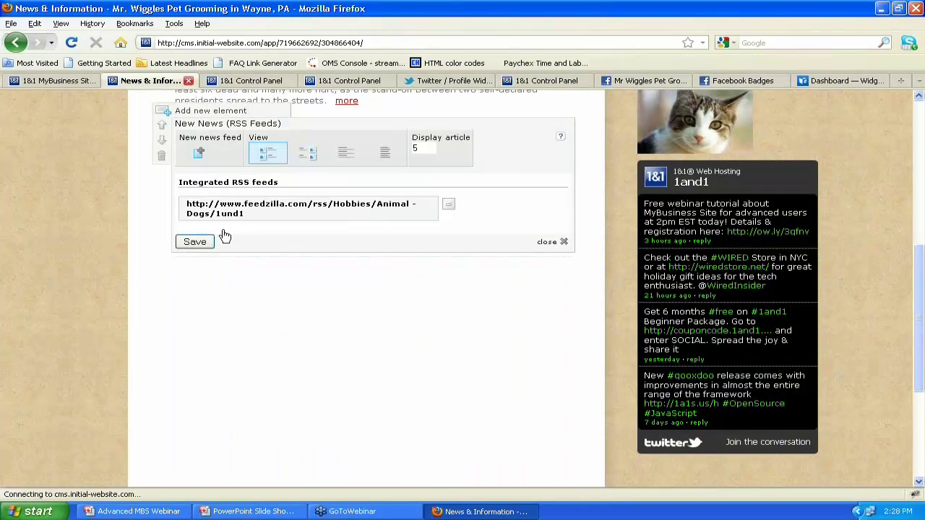
Save the Dogs RSS feed, then delete the RSS element that failed to load
{"action": "left_click", "coordinate": [197, 243]}
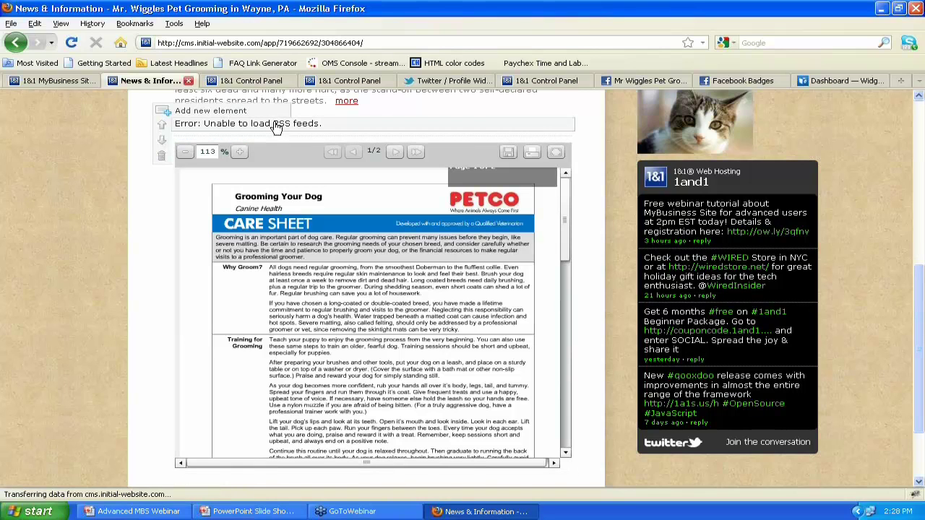
{"action": "left_click", "coordinate": [160, 160]}
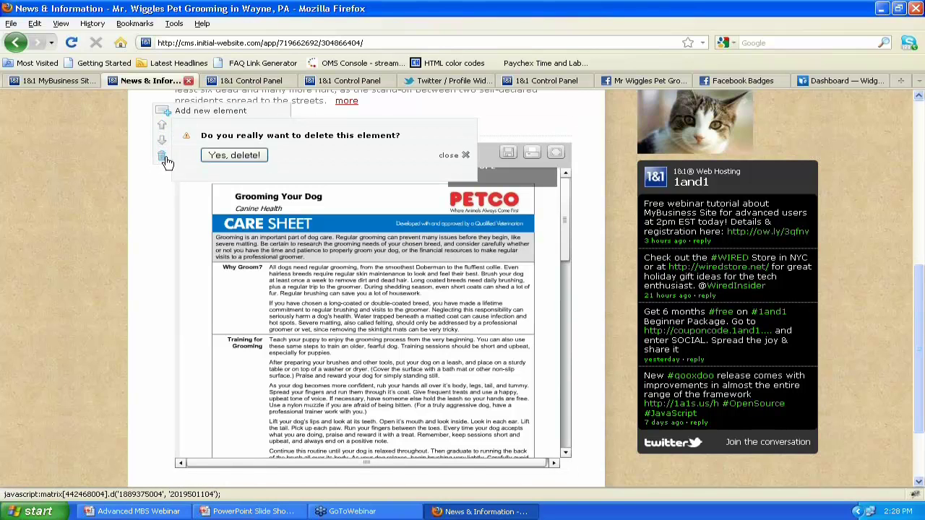
{"action": "left_click", "coordinate": [217, 154]}
{"action": "scroll", "coordinate": [181, 173], "scroll_direction": "up", "scroll_amount": 3}
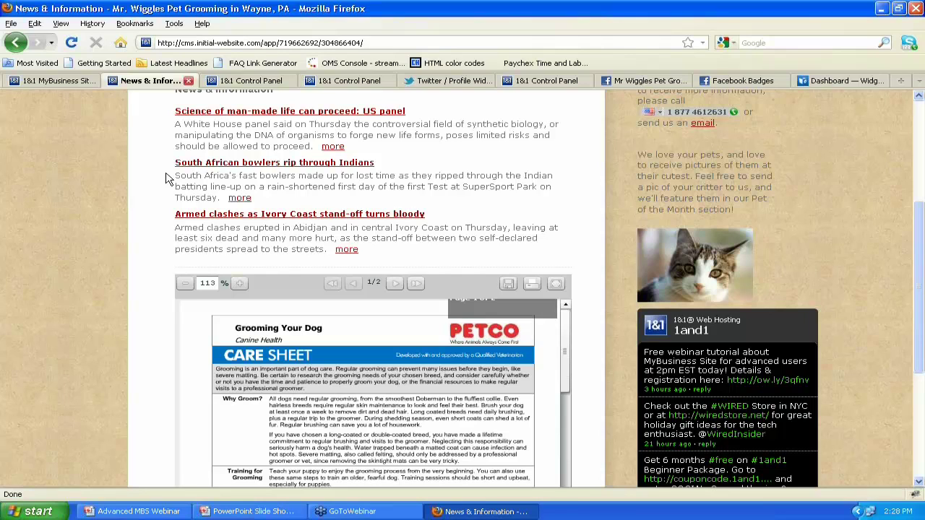
{"action": "mouse_move", "coordinate": [186, 354]}
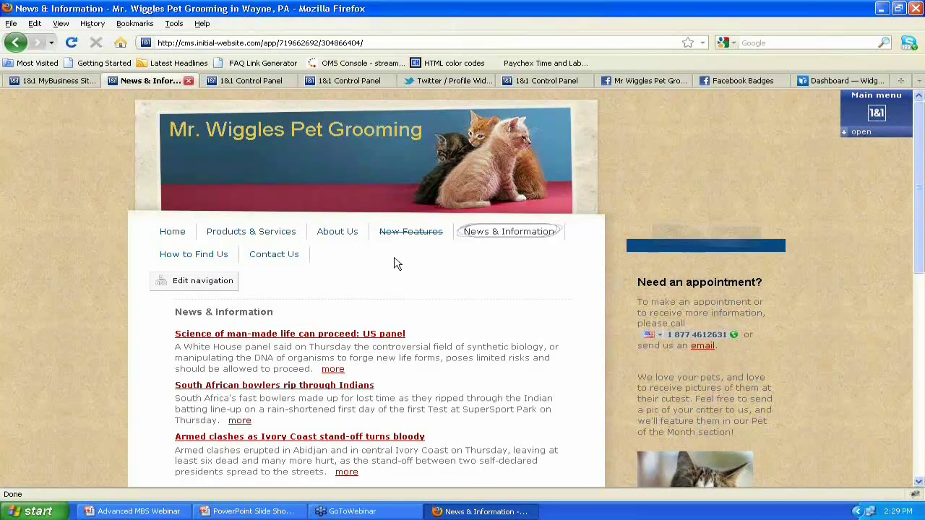
Add a Calendar element below the care sheet, showing the week of 12/12/10–12/18/10
{"action": "scroll", "coordinate": [394, 261], "scroll_direction": "down", "scroll_amount": 5}
{"action": "scroll", "coordinate": [395, 259], "scroll_direction": "down", "scroll_amount": 3}
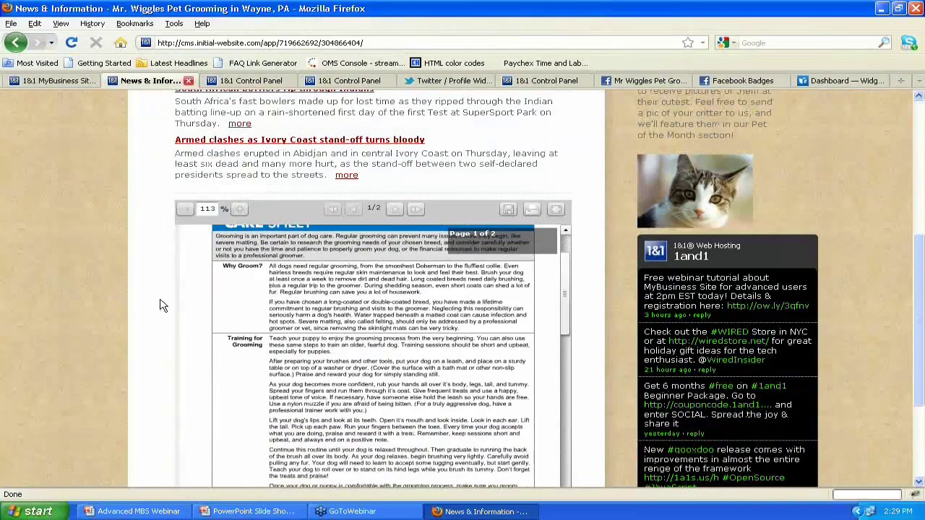
{"action": "scroll", "coordinate": [157, 305], "scroll_direction": "down", "scroll_amount": 3}
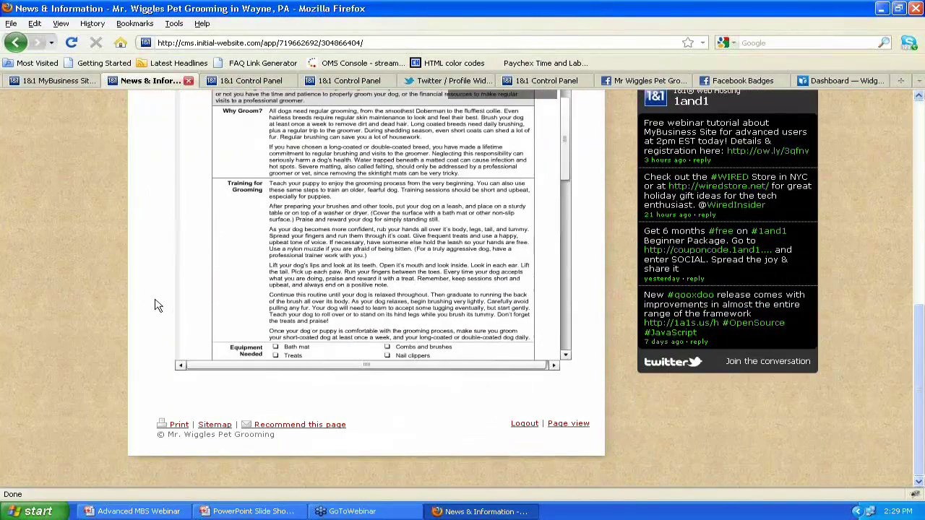
{"action": "scroll", "coordinate": [276, 348], "scroll_direction": "up", "scroll_amount": 1}
{"action": "scroll", "coordinate": [276, 349], "scroll_direction": "up", "scroll_amount": 2}
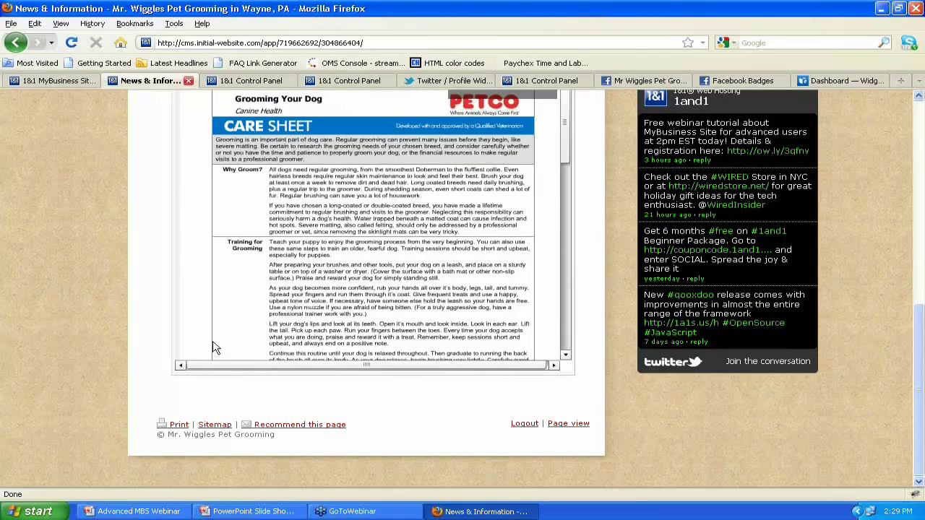
{"action": "scroll", "coordinate": [144, 334], "scroll_direction": "up", "scroll_amount": 3}
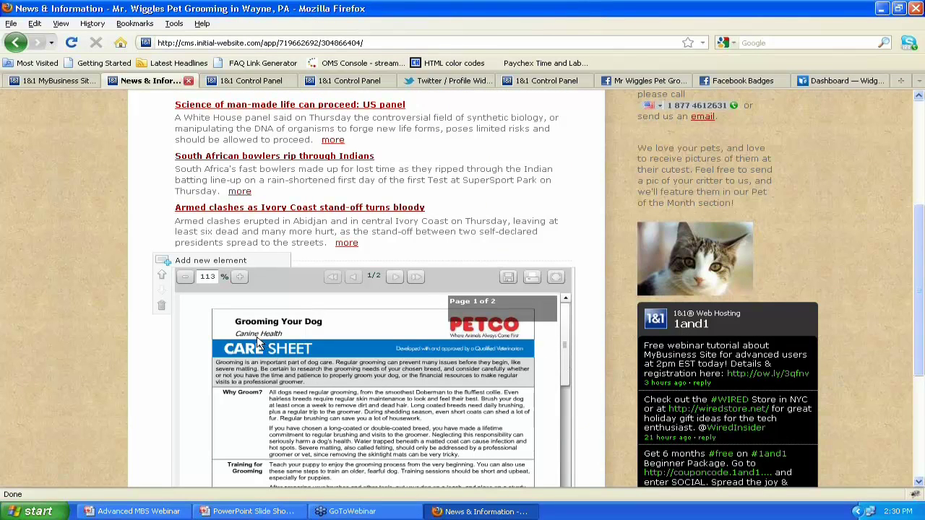
{"action": "left_click", "coordinate": [193, 266]}
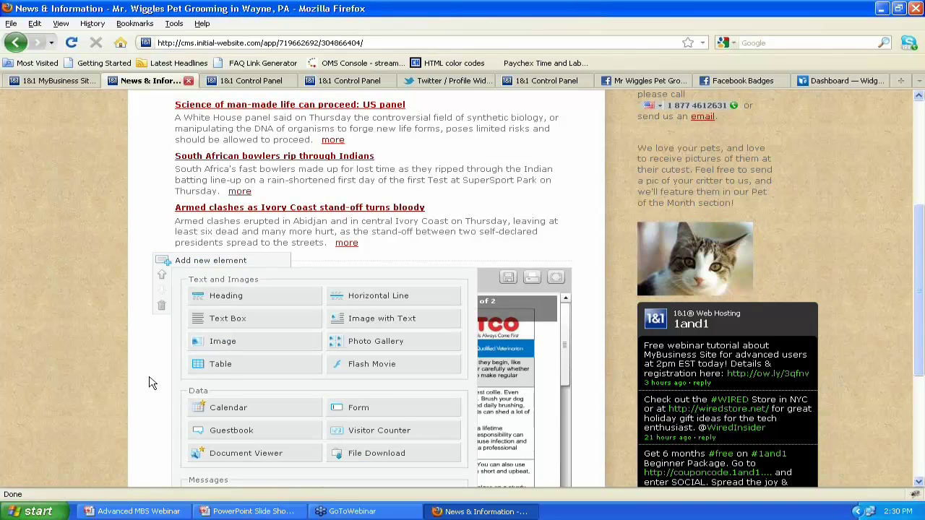
{"action": "scroll", "coordinate": [149, 382], "scroll_direction": "down", "scroll_amount": 4}
{"action": "scroll", "coordinate": [152, 380], "scroll_direction": "up", "scroll_amount": 2}
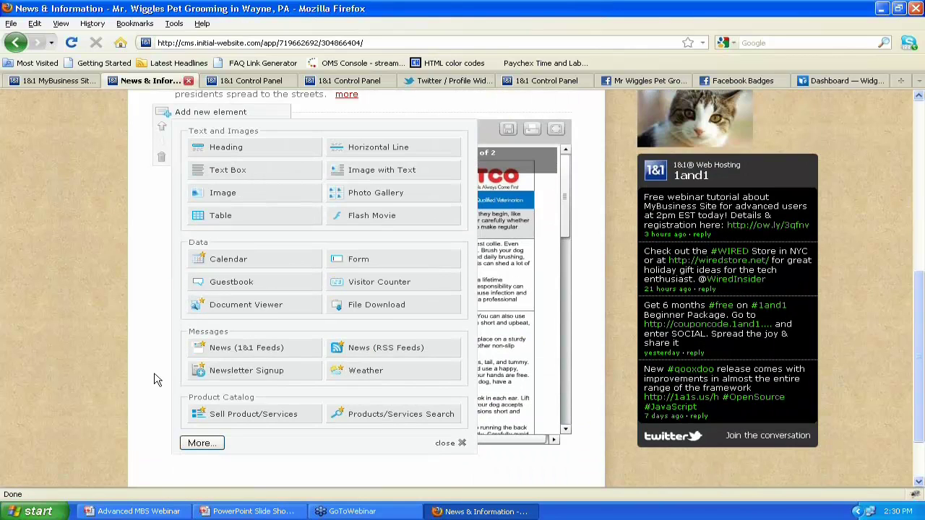
{"action": "left_click", "coordinate": [237, 267]}
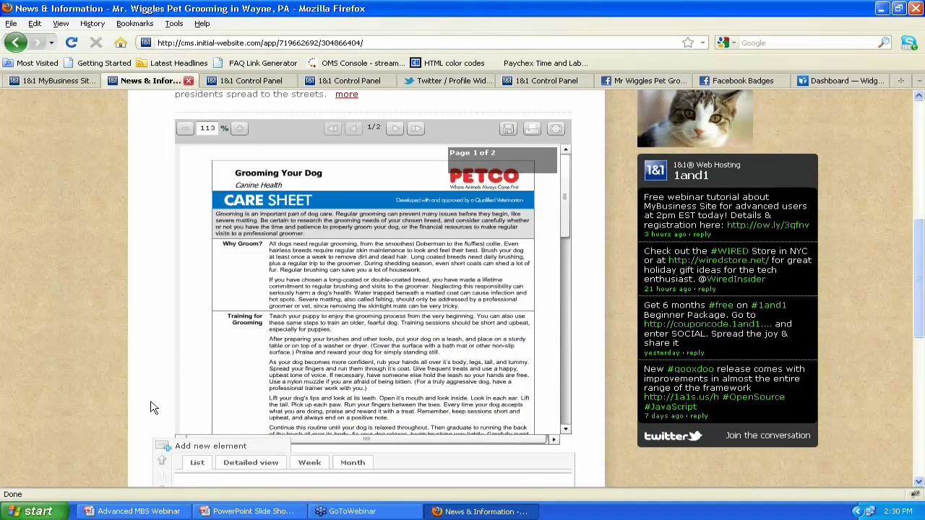
{"action": "scroll", "coordinate": [150, 408], "scroll_direction": "down", "scroll_amount": 2}
{"action": "scroll", "coordinate": [150, 409], "scroll_direction": "down", "scroll_amount": 3}
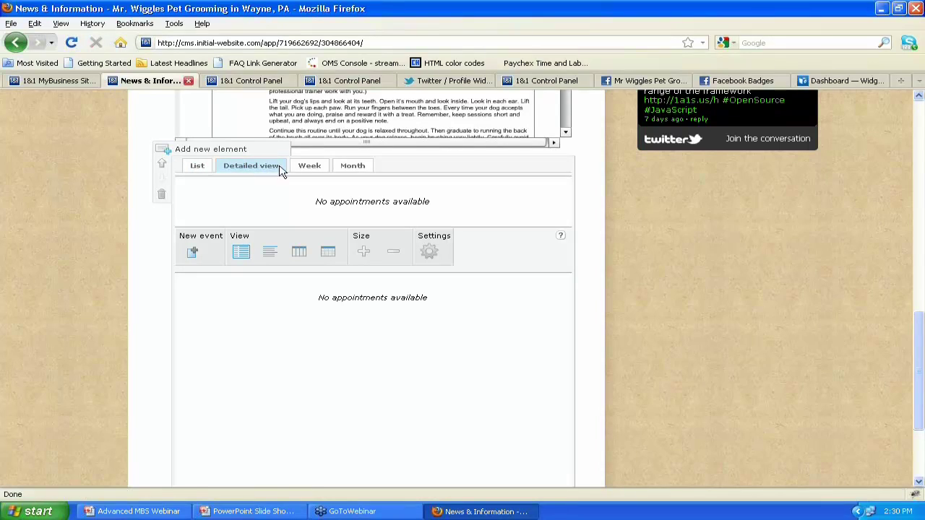
{"action": "left_click", "coordinate": [311, 167]}
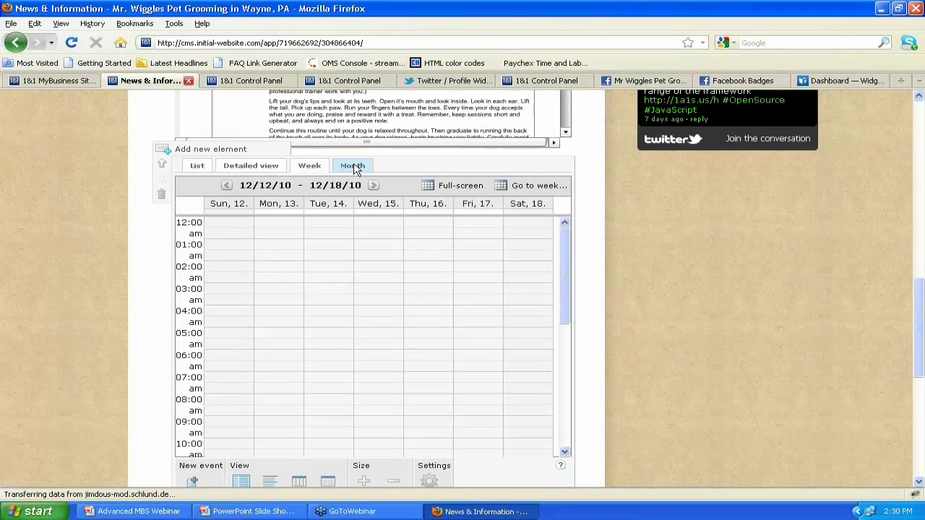